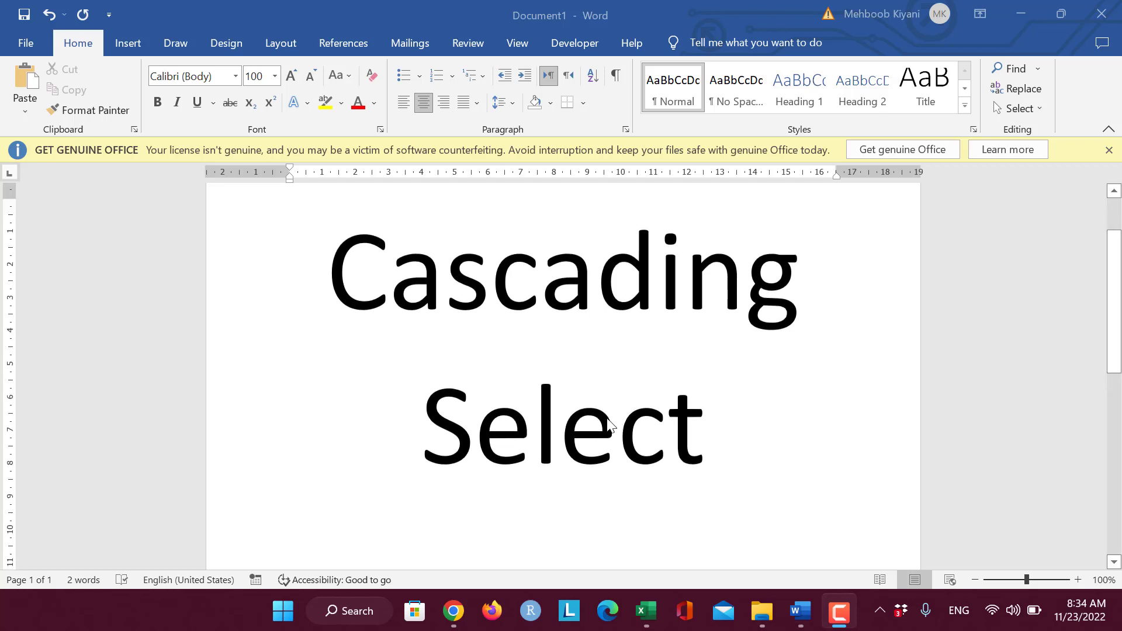
Step: Switch from the Word title page to the Cascading_Select.xlsx workbook in Excel
{"action": "left_click", "coordinate": [646, 611]}
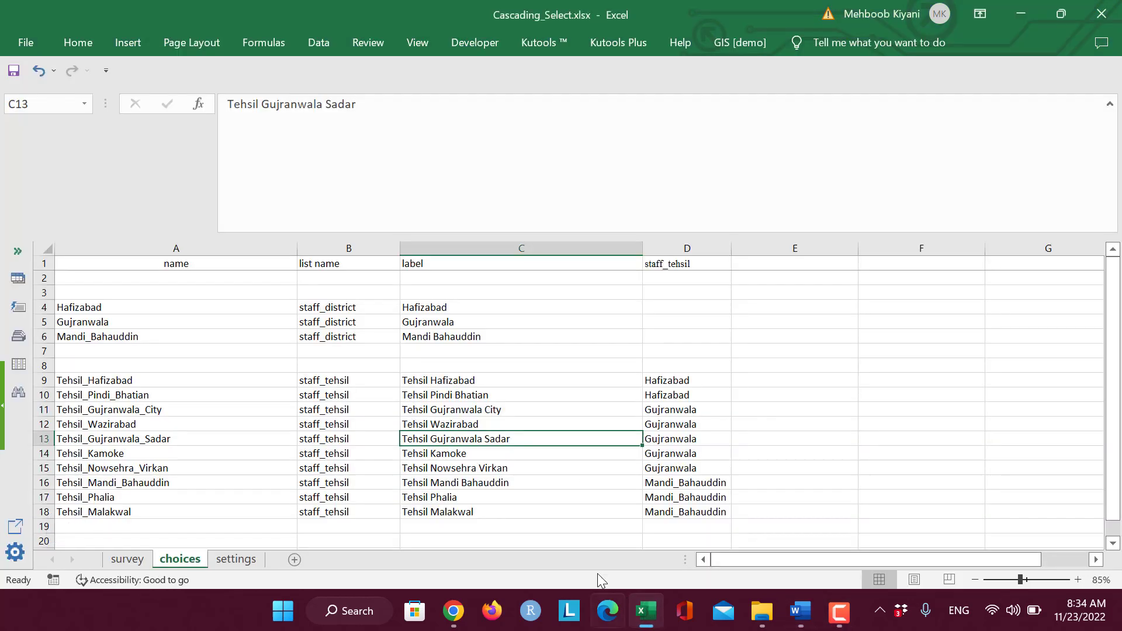
Step: On the survey sheet, narrow label column C and compare the begin and end group rows
{"action": "left_click", "coordinate": [127, 559]}
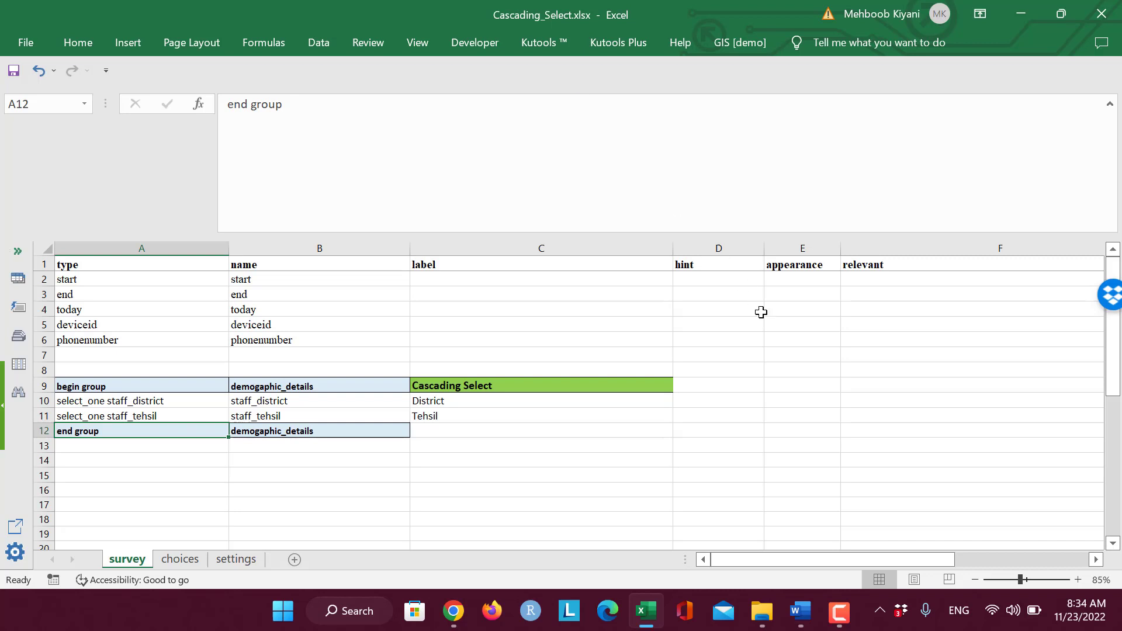
{"action": "left_click_drag", "start_coordinate": [673, 248], "coordinate": [537, 253]}
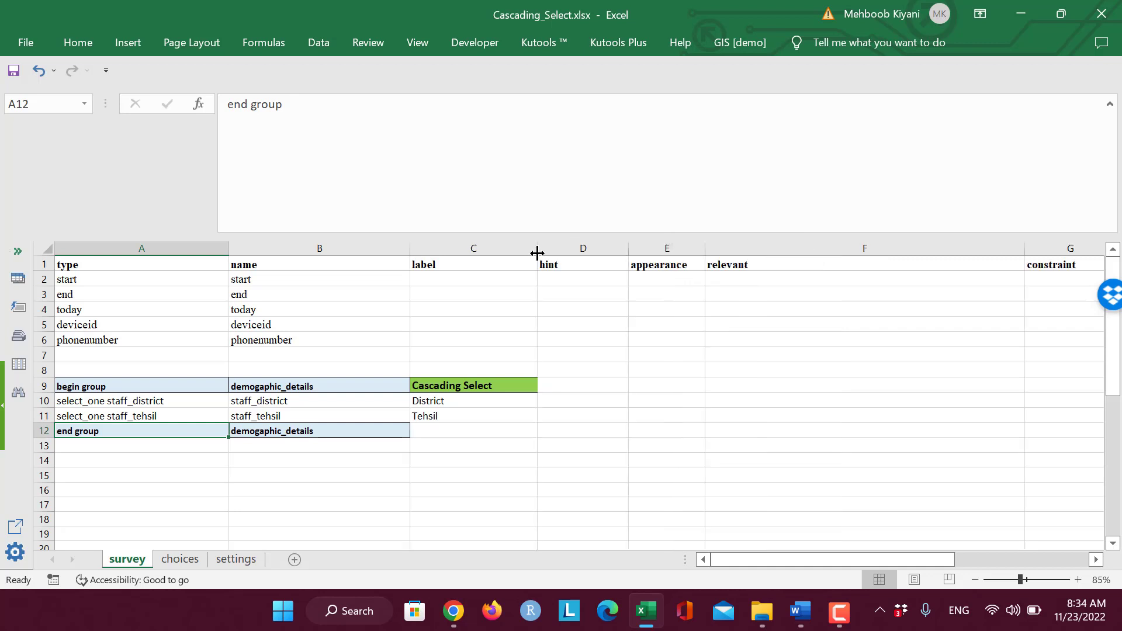
{"action": "left_click", "coordinate": [235, 431]}
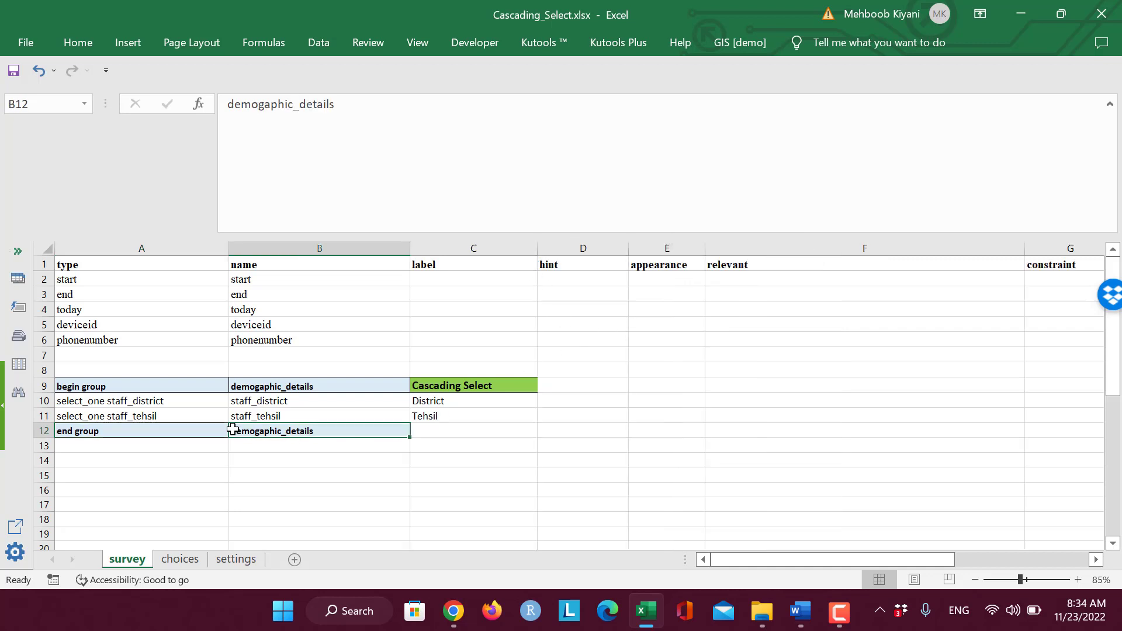
{"action": "left_click", "coordinate": [119, 387]}
{"action": "left_click", "coordinate": [122, 431]}
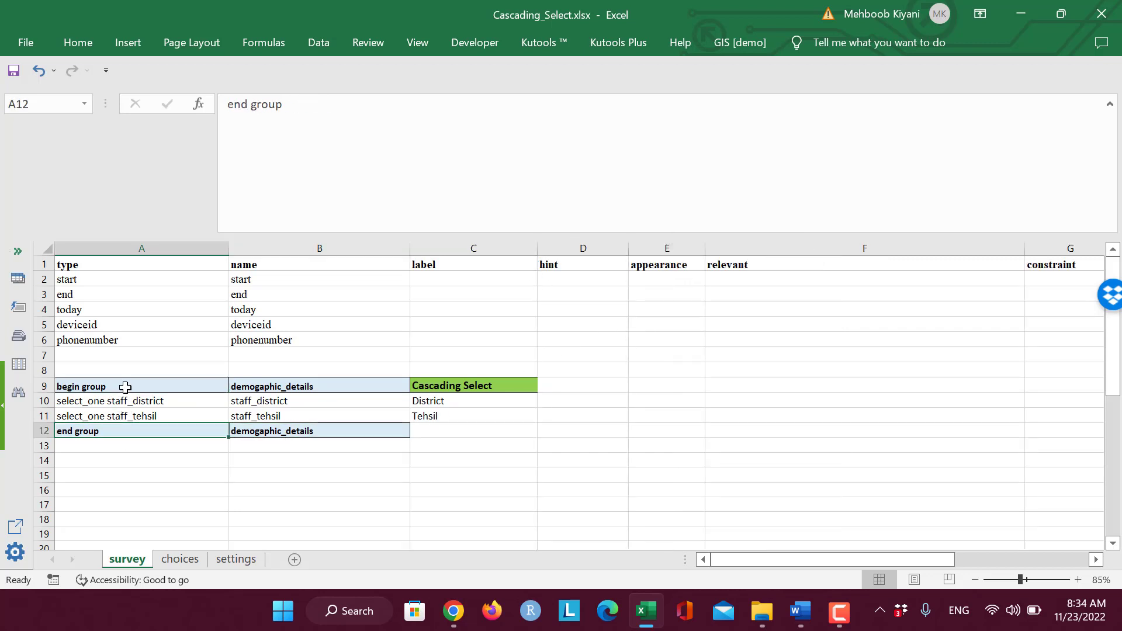
{"action": "left_click", "coordinate": [123, 386]}
{"action": "left_click", "coordinate": [113, 430]}
Step: Review the Cascading Select group label and the select_one District and Tehsil questions
{"action": "left_click", "coordinate": [122, 389]}
{"action": "left_click", "coordinate": [364, 389]}
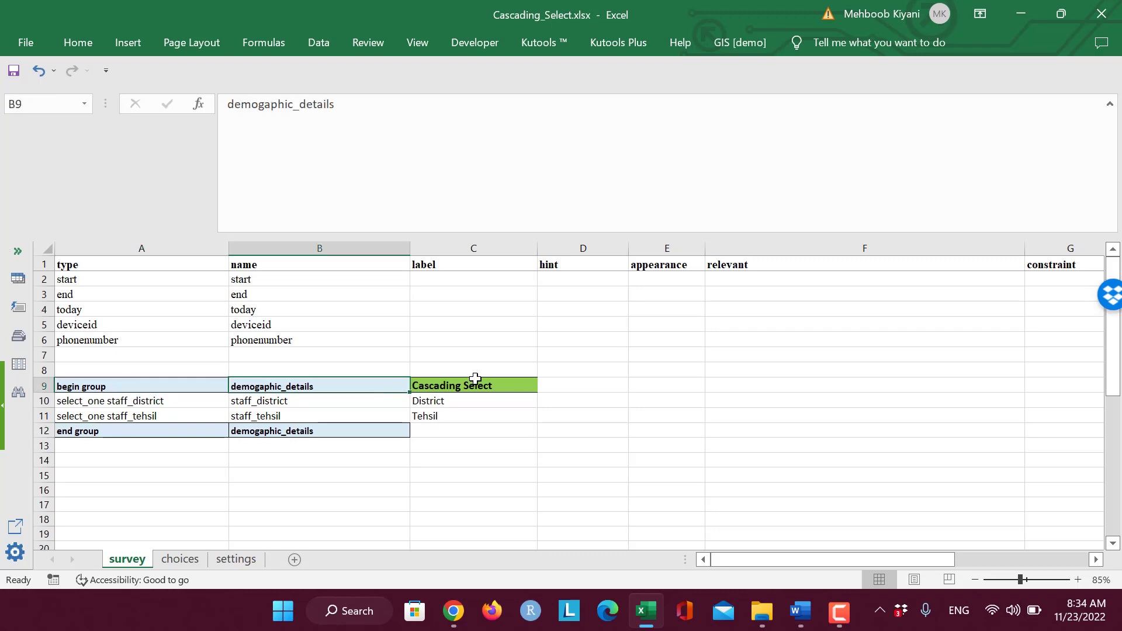
{"action": "left_click", "coordinate": [474, 382]}
{"action": "left_click", "coordinate": [271, 403]}
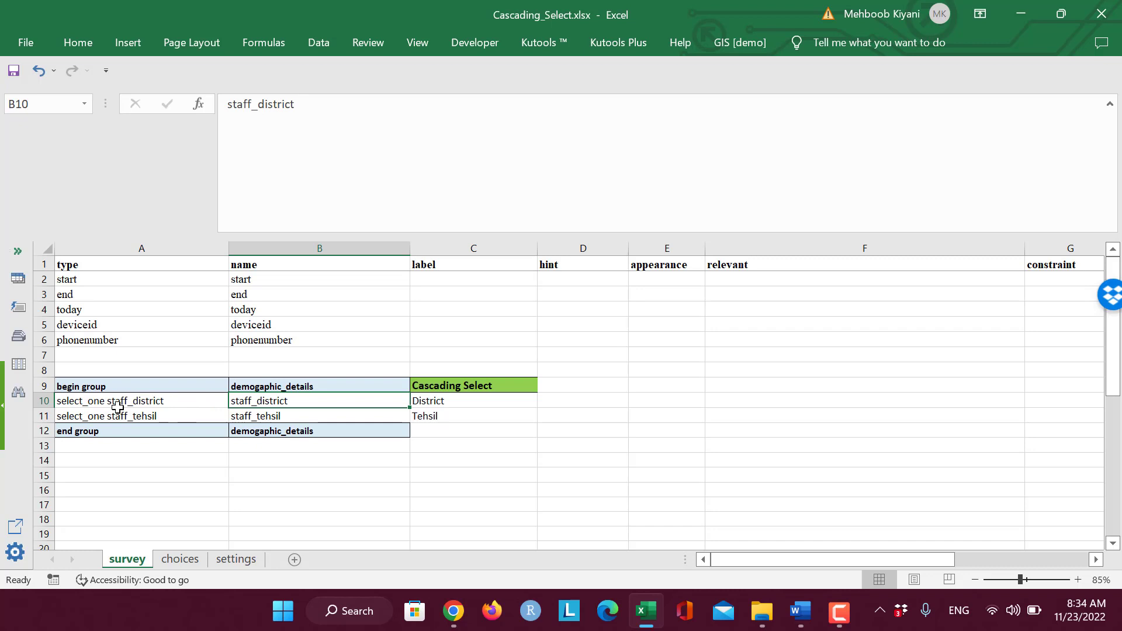
{"action": "left_click", "coordinate": [430, 416]}
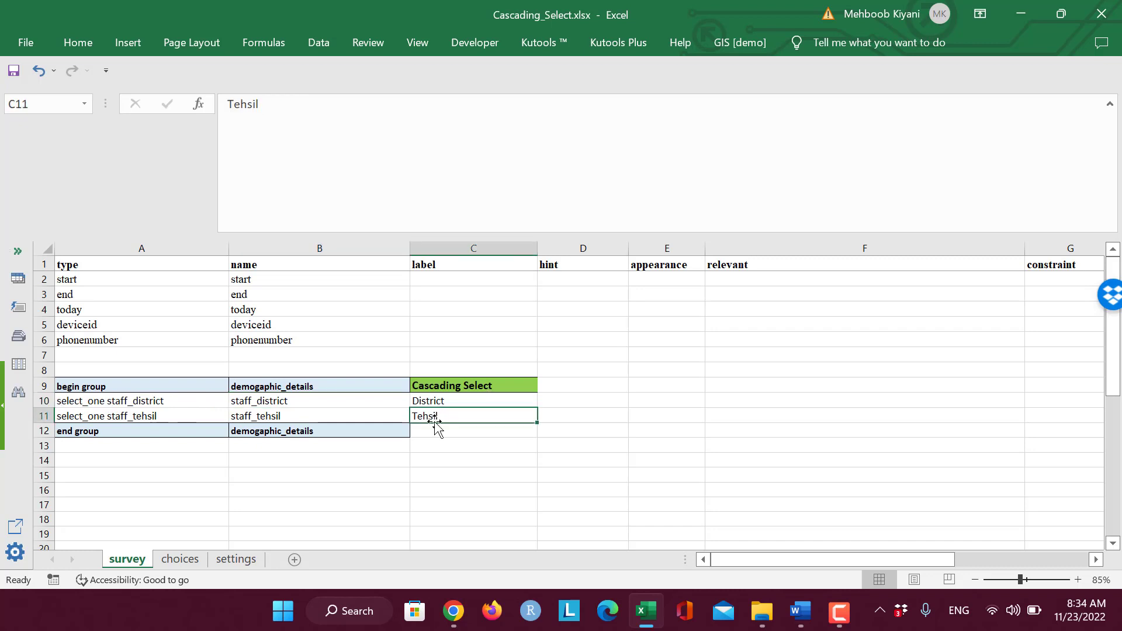
{"action": "left_click", "coordinate": [429, 401]}
{"action": "left_click", "coordinate": [434, 399]}
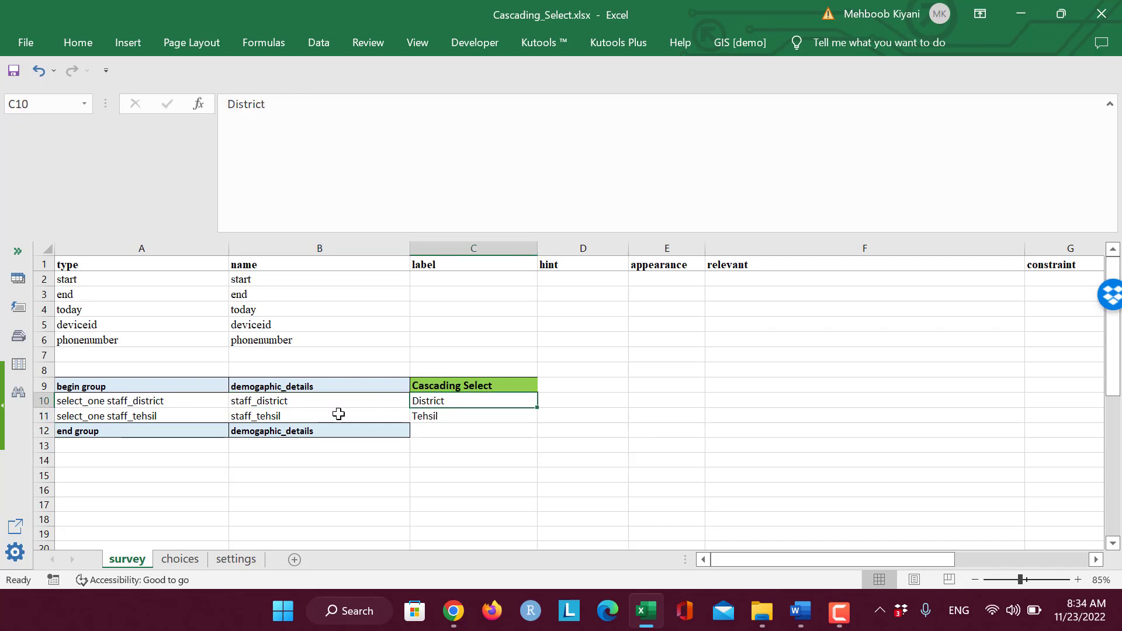
{"action": "left_click", "coordinate": [97, 402]}
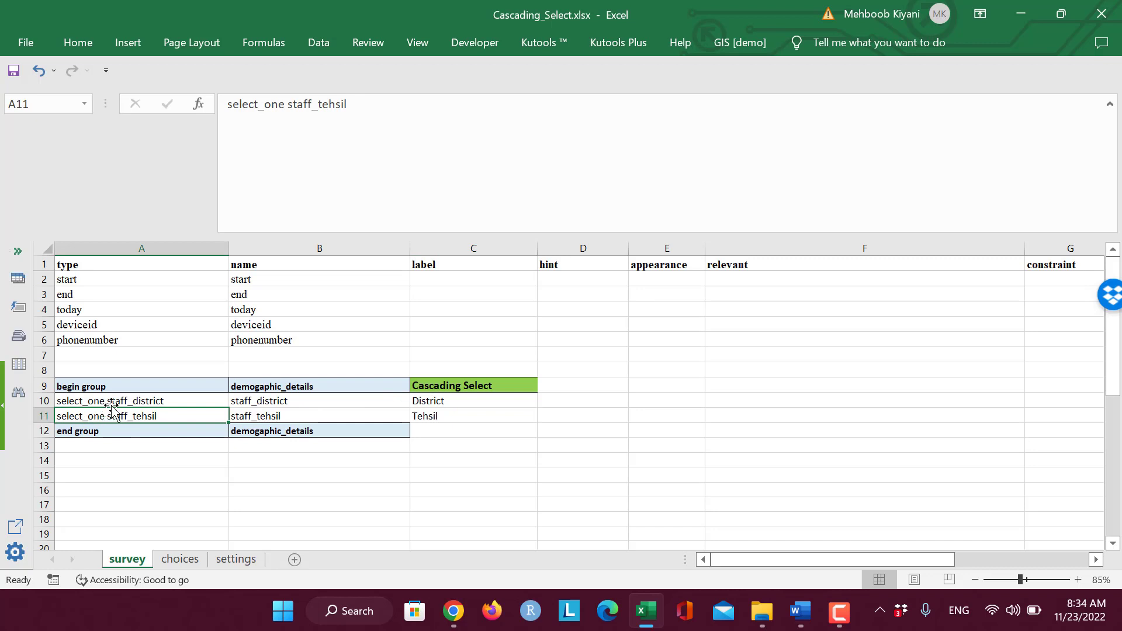
{"action": "left_click", "coordinate": [111, 403]}
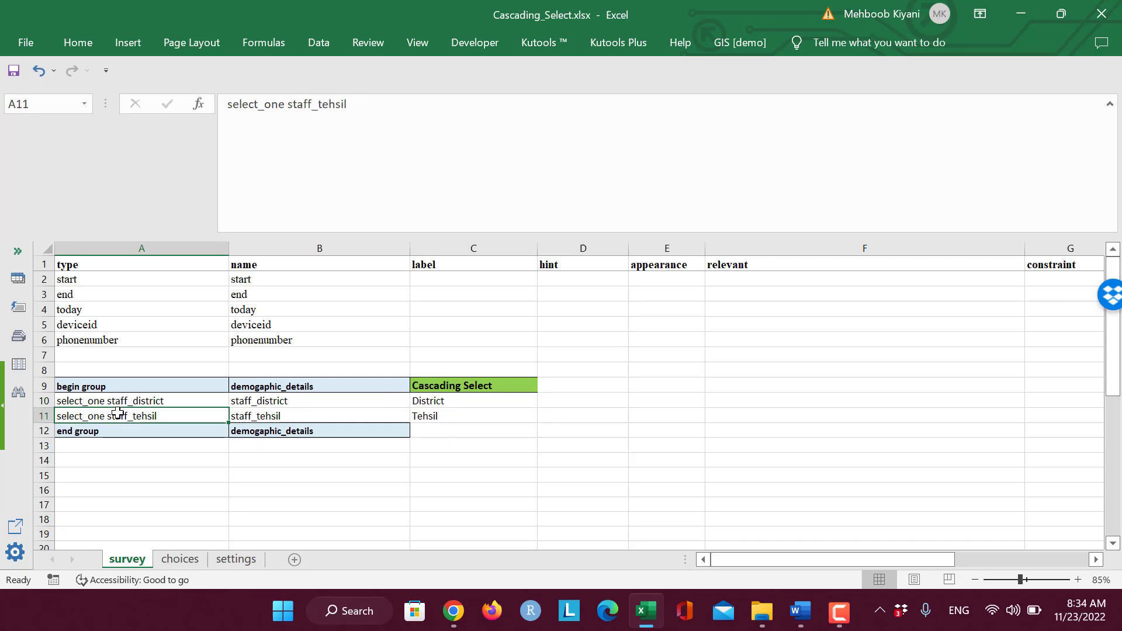
{"action": "left_click", "coordinate": [121, 402]}
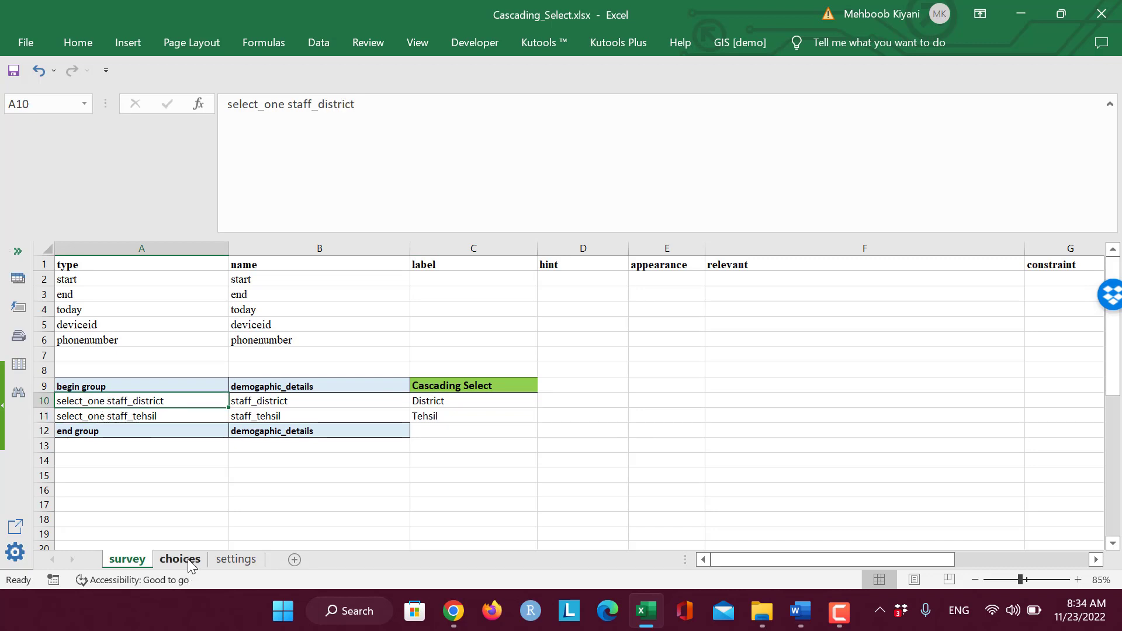
{"action": "left_click", "coordinate": [151, 418]}
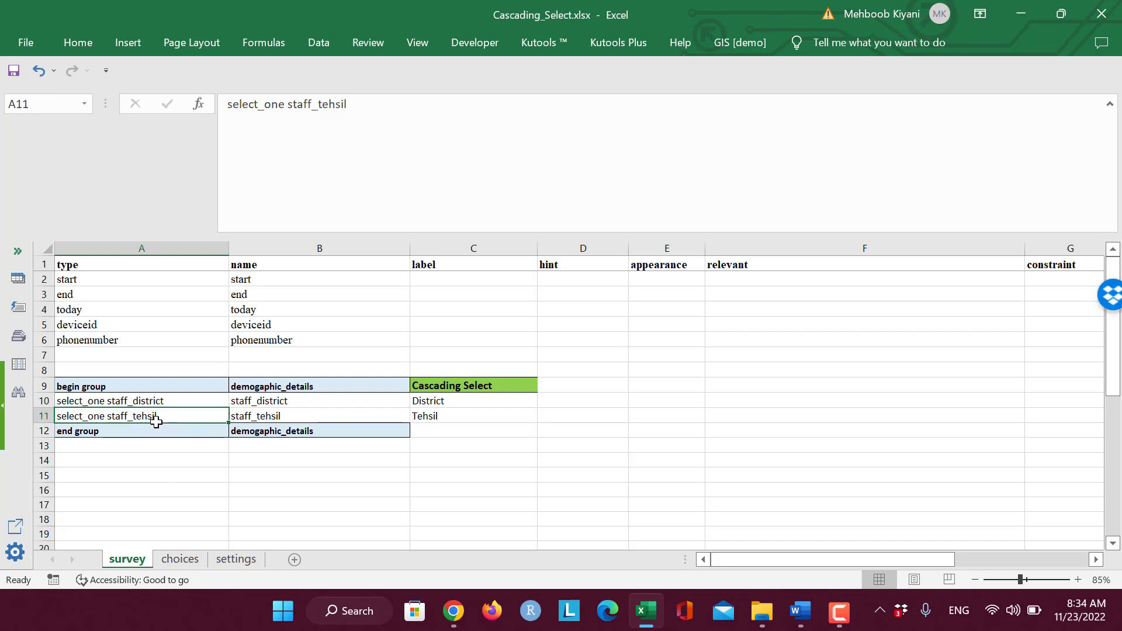
{"action": "left_click", "coordinate": [179, 559]}
{"action": "left_click", "coordinate": [157, 364]}
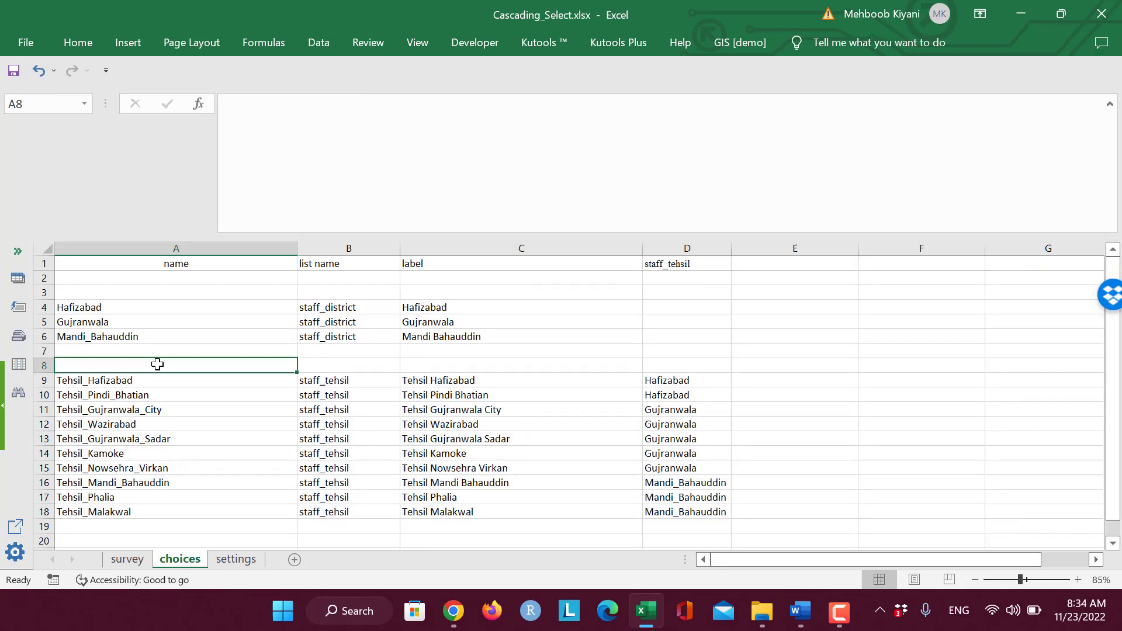
{"action": "left_click", "coordinate": [103, 307]}
{"action": "left_click", "coordinate": [406, 308]}
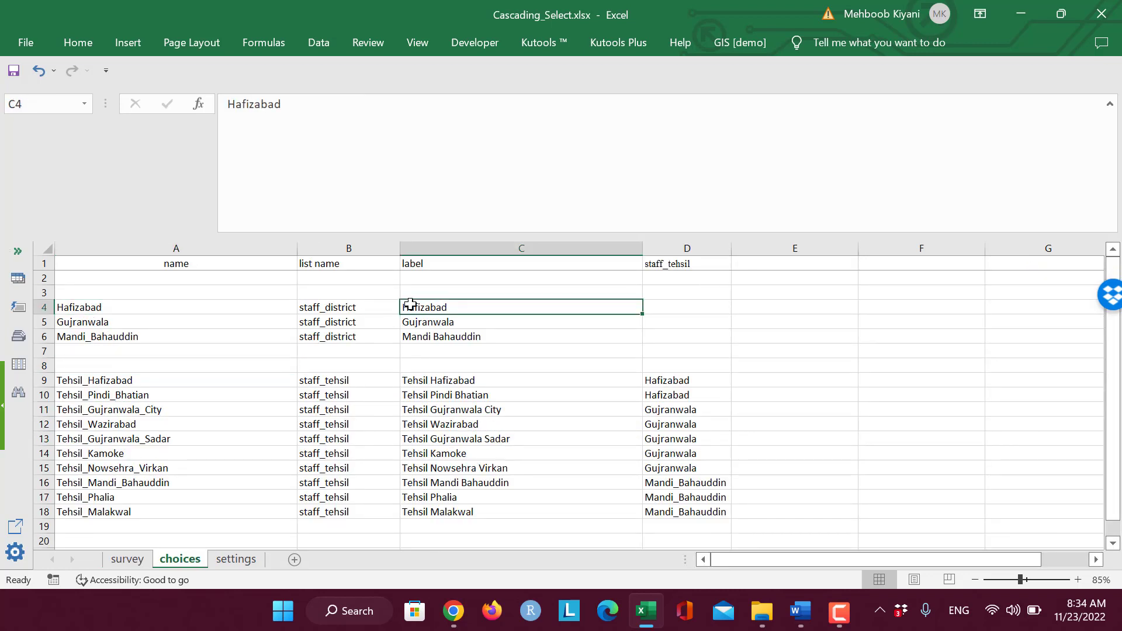
{"action": "left_click_drag", "start_coordinate": [408, 307], "coordinate": [409, 335]}
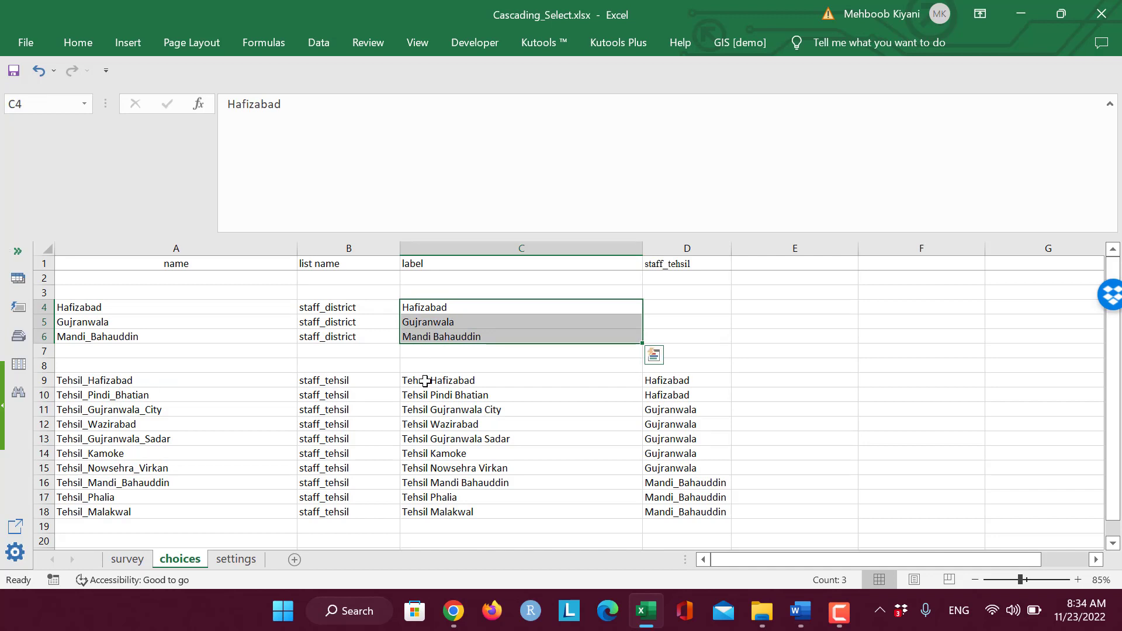
{"action": "left_click_drag", "start_coordinate": [426, 380], "coordinate": [450, 514]}
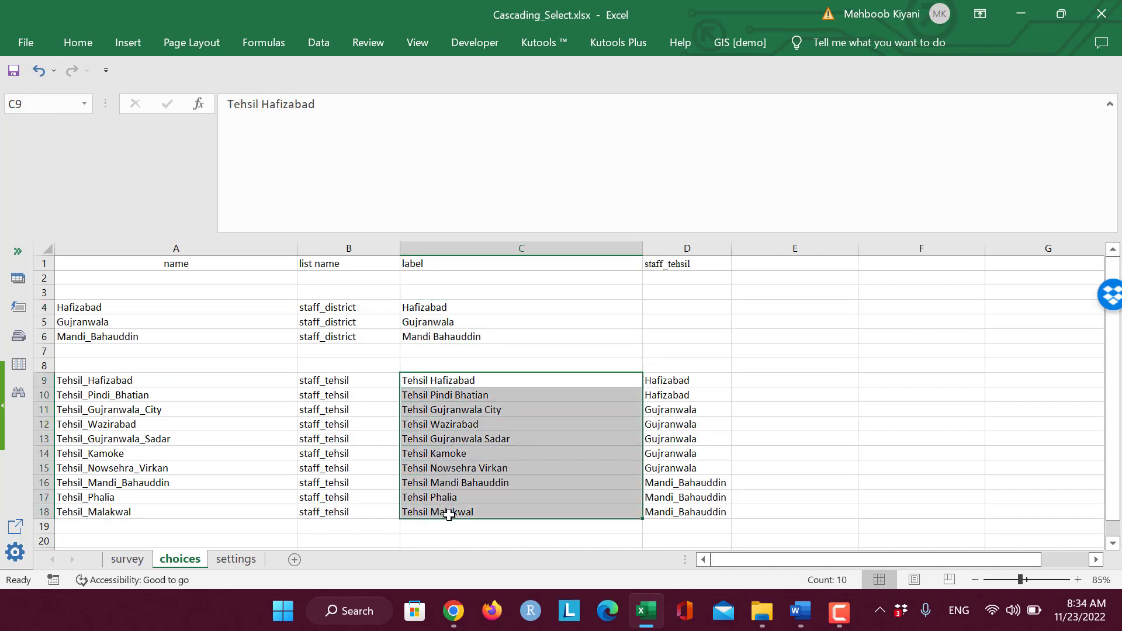
{"action": "left_click", "coordinate": [556, 471]}
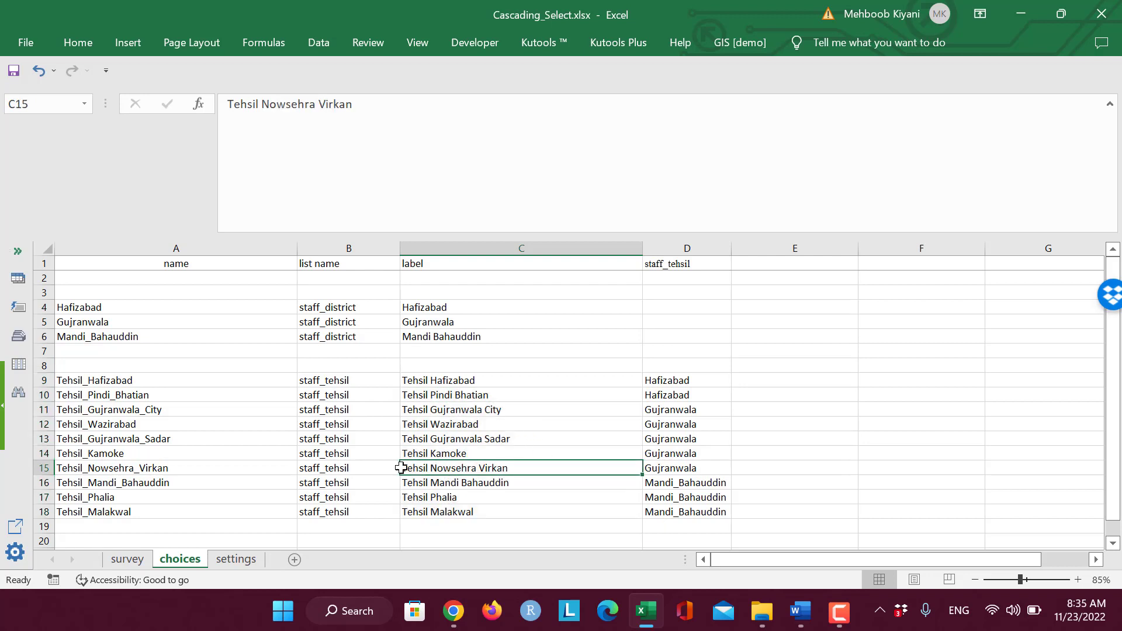
{"action": "left_click", "coordinate": [128, 558]}
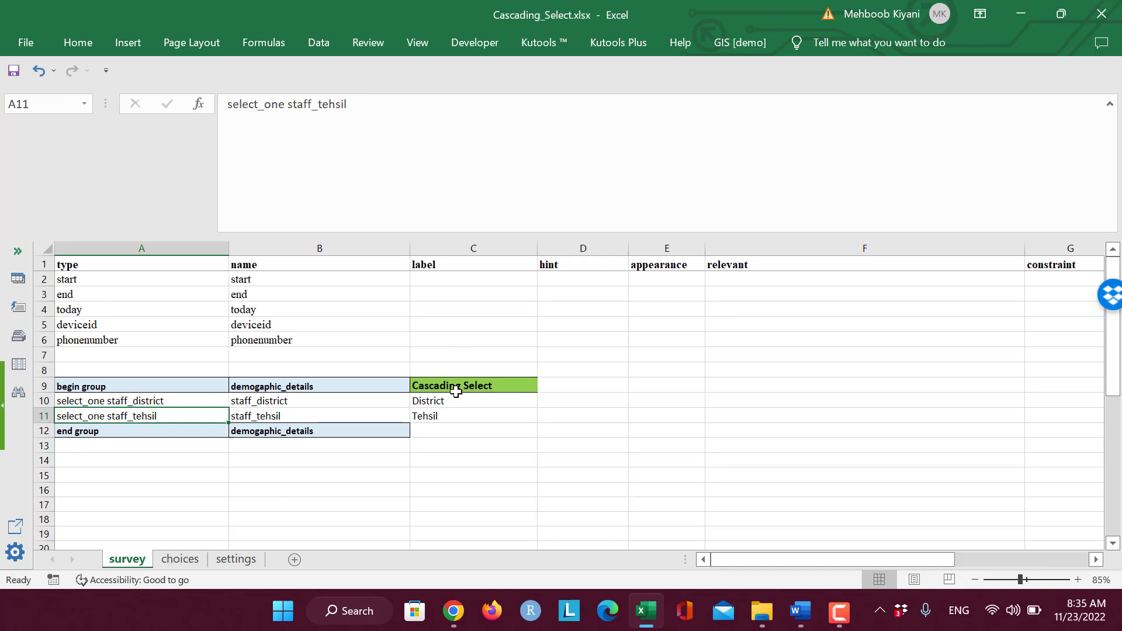
{"action": "left_click_drag", "start_coordinate": [1023, 248], "coordinate": [771, 248]}
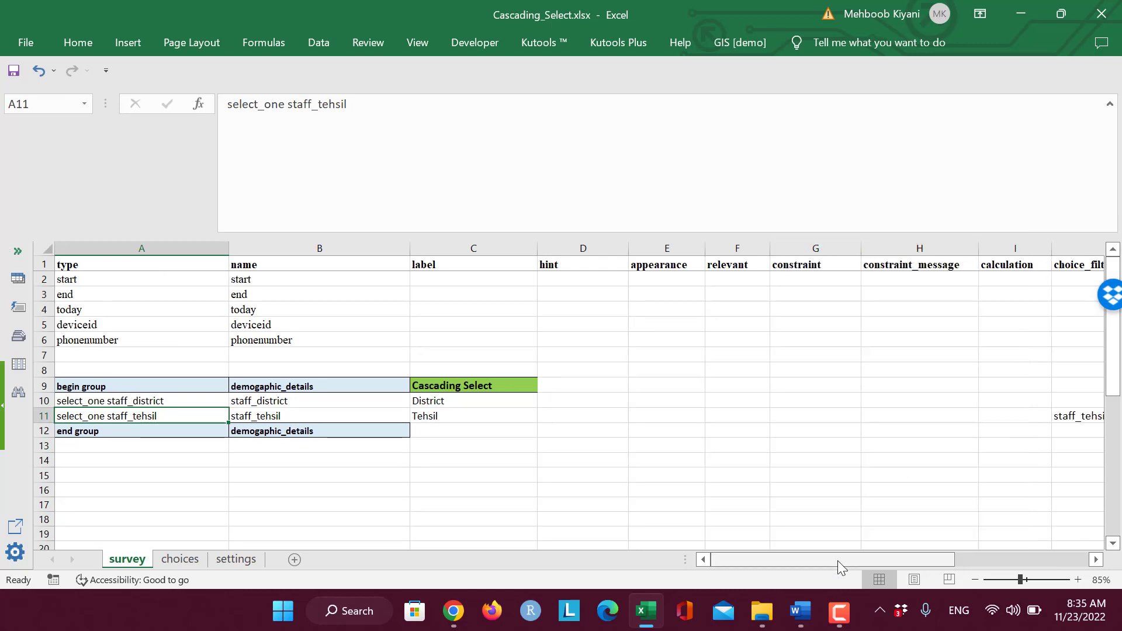
{"action": "left_click_drag", "start_coordinate": [838, 560], "coordinate": [887, 559]}
{"action": "left_click", "coordinate": [872, 249]}
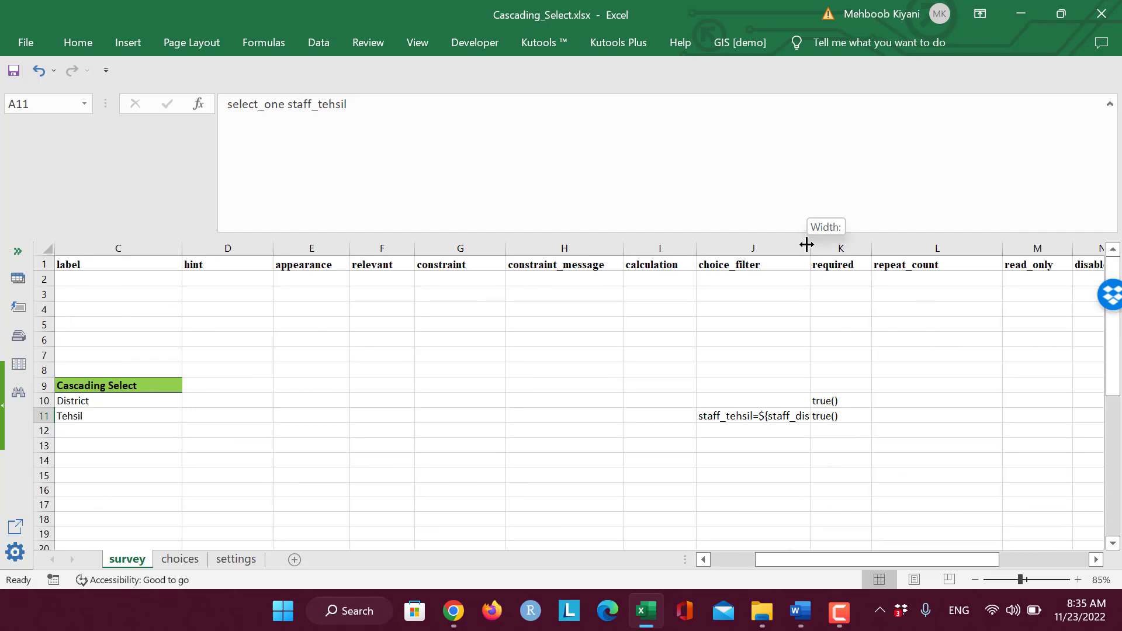
{"action": "double_click", "coordinate": [887, 243]}
{"action": "left_click", "coordinate": [755, 264]}
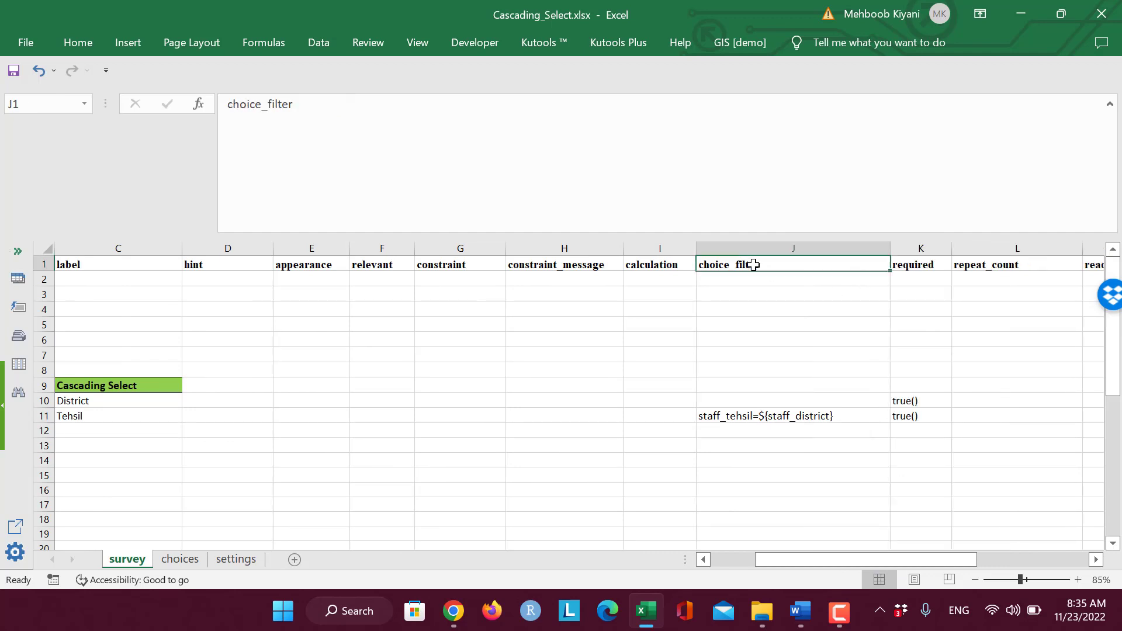
{"action": "left_click", "coordinate": [649, 265]}
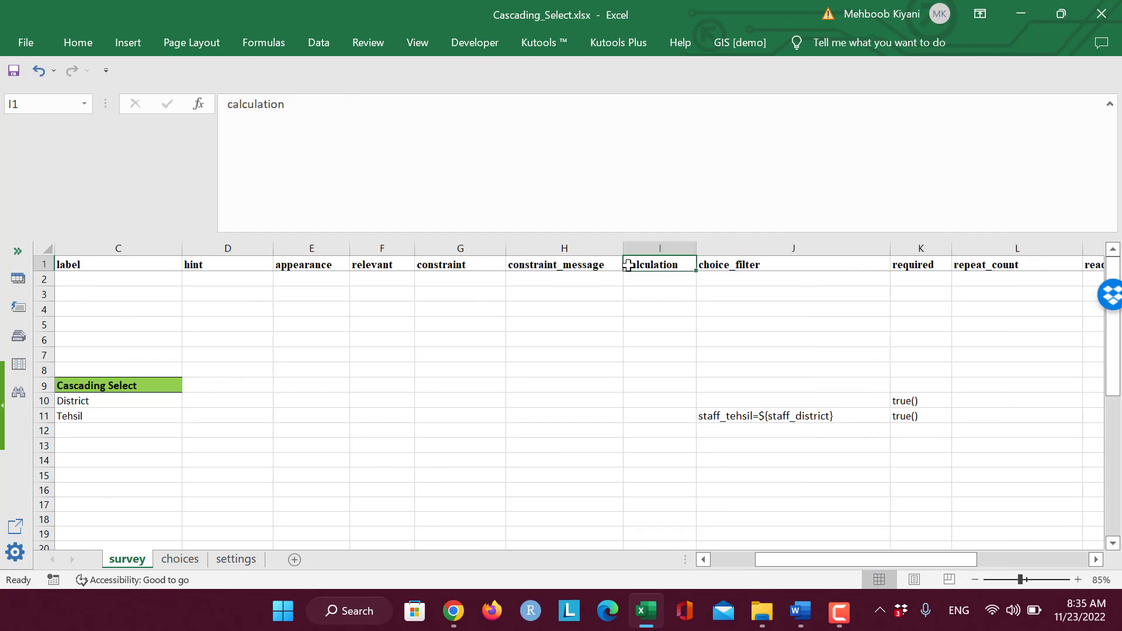
{"action": "left_click", "coordinate": [735, 265]}
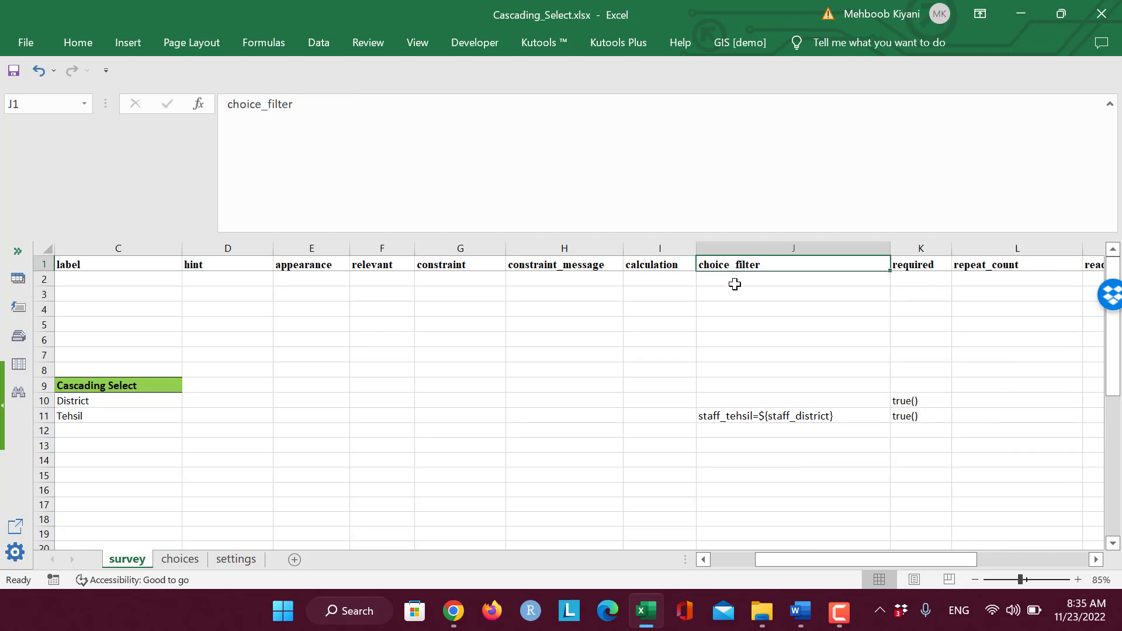
{"action": "left_click", "coordinate": [738, 421]}
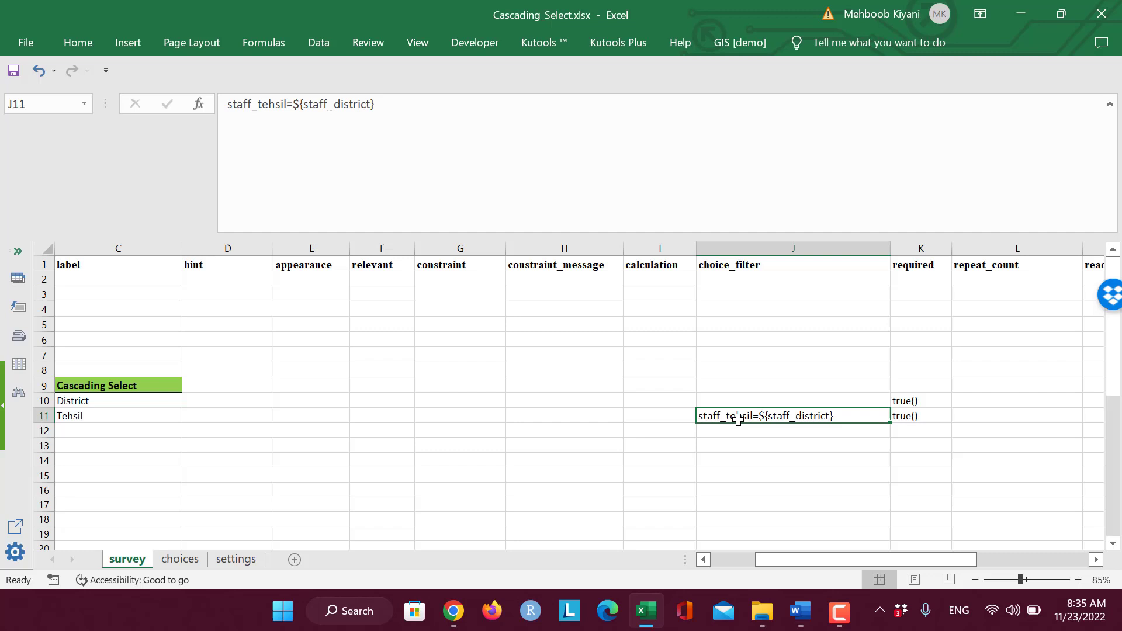
{"action": "left_click", "coordinate": [730, 266]}
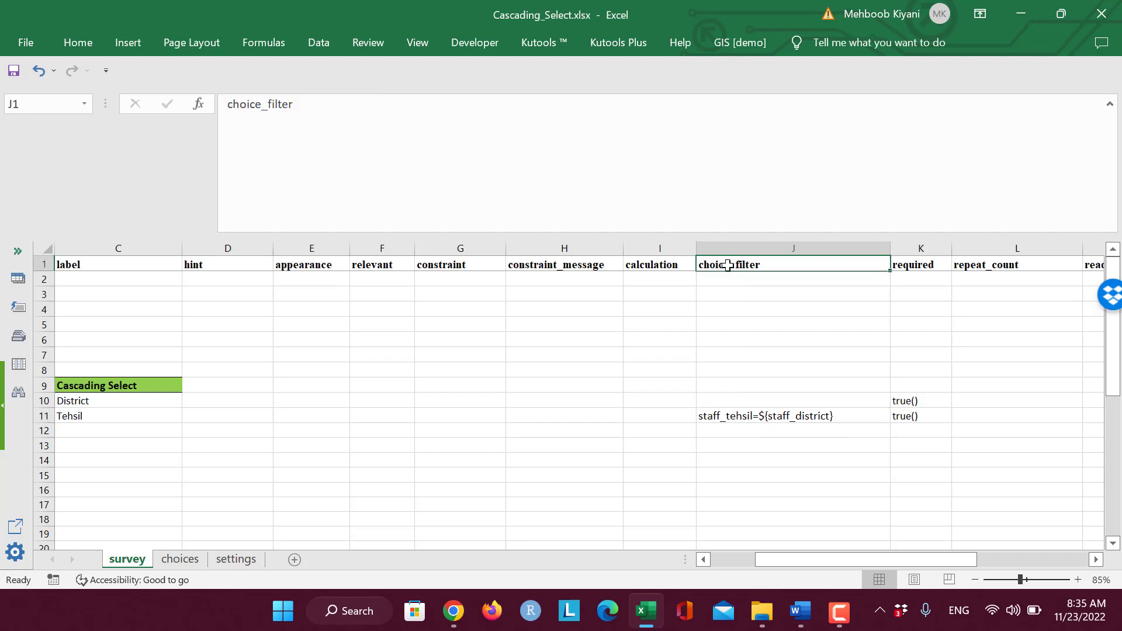
{"action": "left_click", "coordinate": [36, 265]}
{"action": "left_click", "coordinate": [382, 309]}
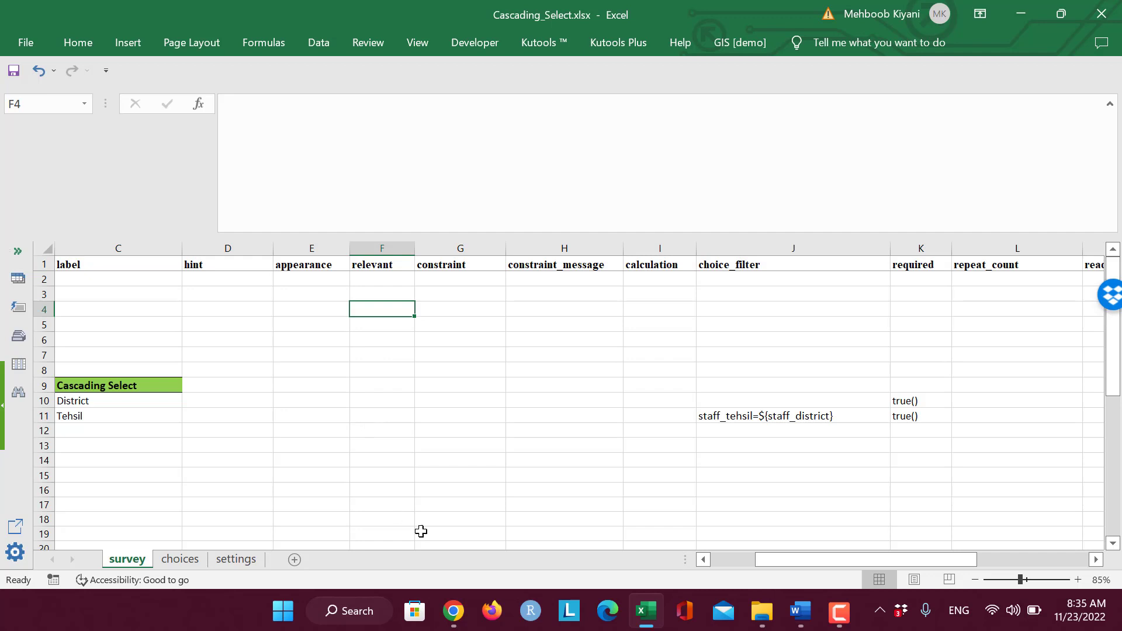
{"action": "left_click", "coordinate": [454, 610]}
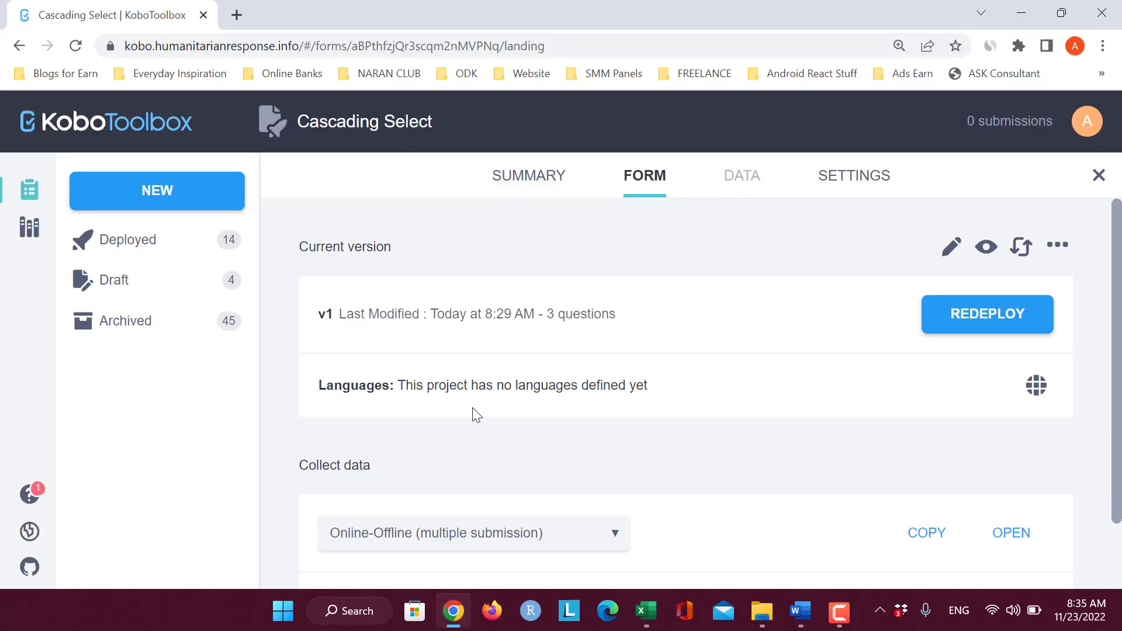
{"action": "left_click", "coordinate": [1021, 12]}
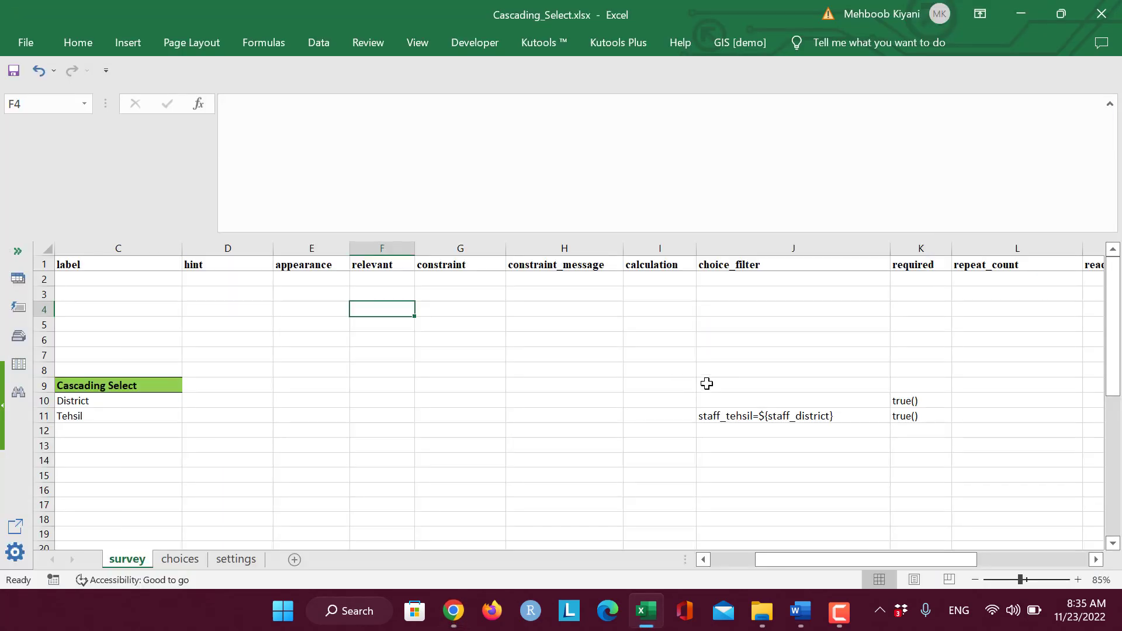
{"action": "left_click", "coordinate": [454, 612]}
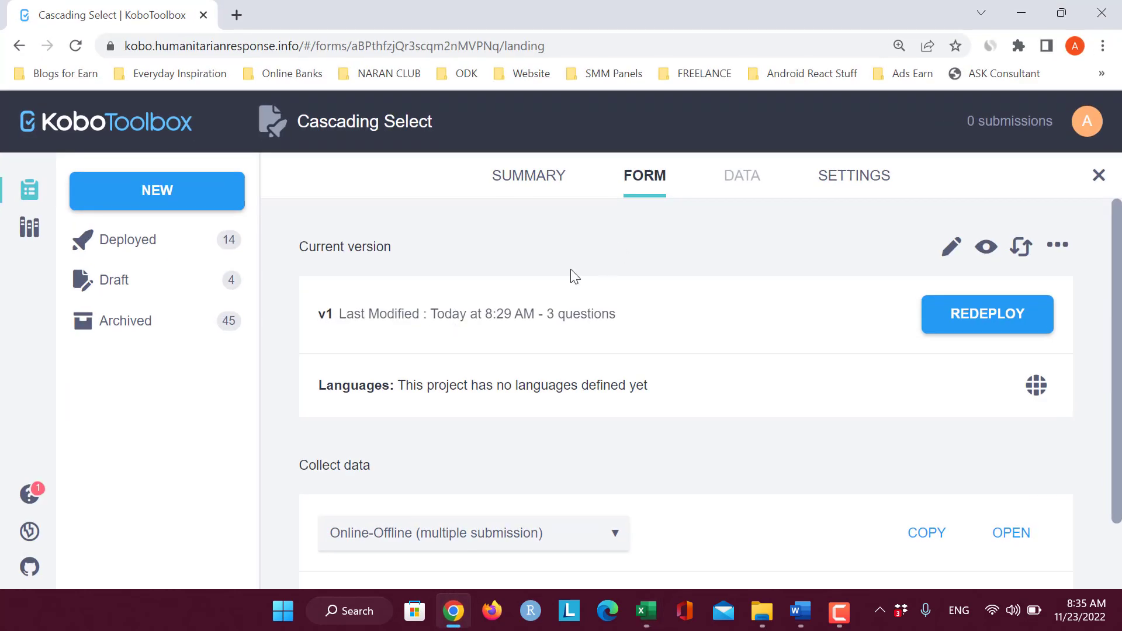
{"action": "left_click", "coordinate": [1024, 15]}
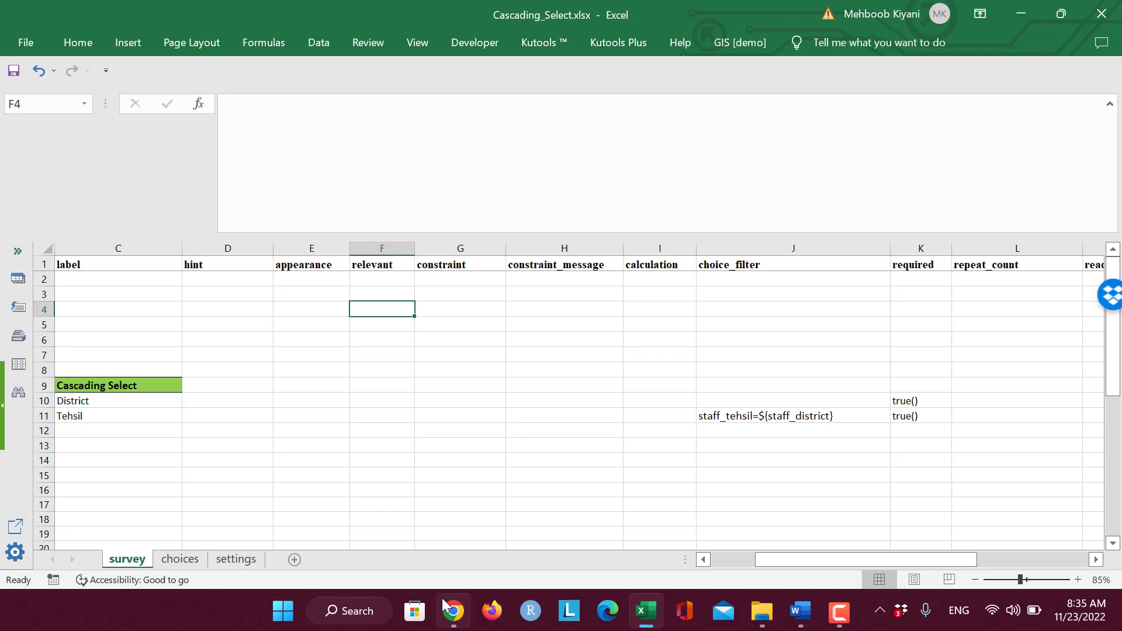
{"action": "left_click", "coordinate": [737, 266]}
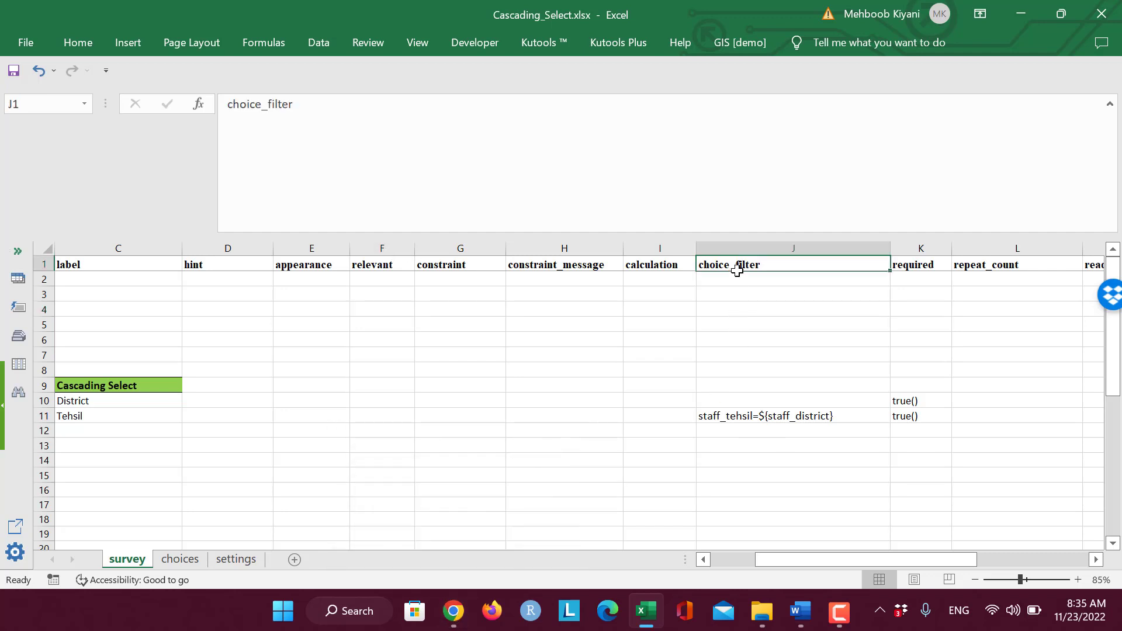
{"action": "left_click", "coordinate": [728, 418]}
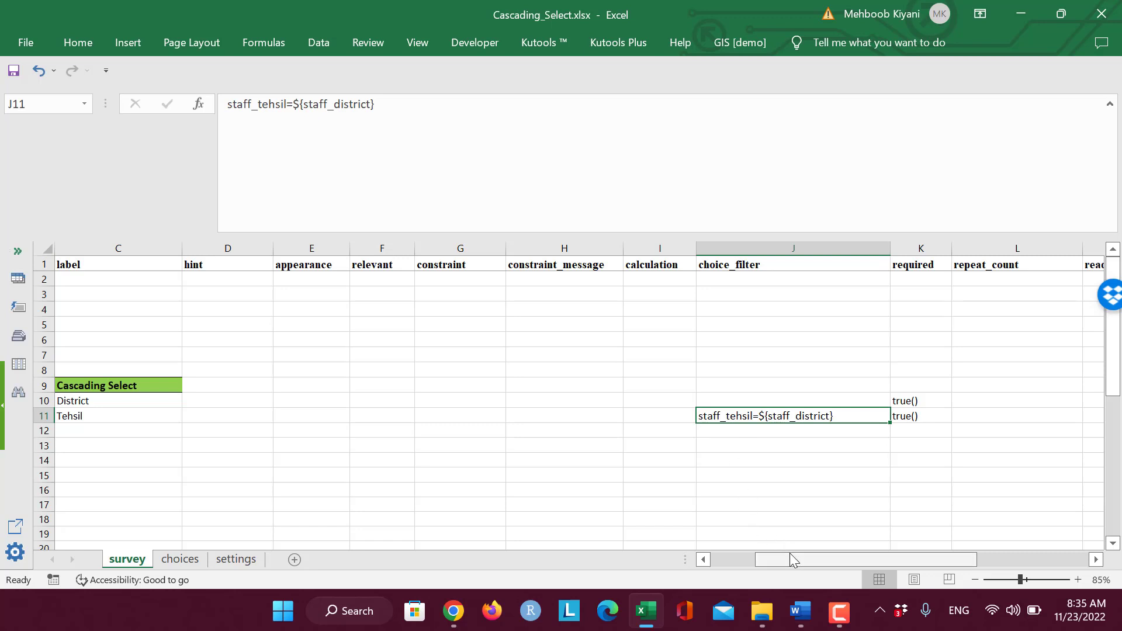
{"action": "left_click_drag", "start_coordinate": [809, 561], "coordinate": [793, 561]}
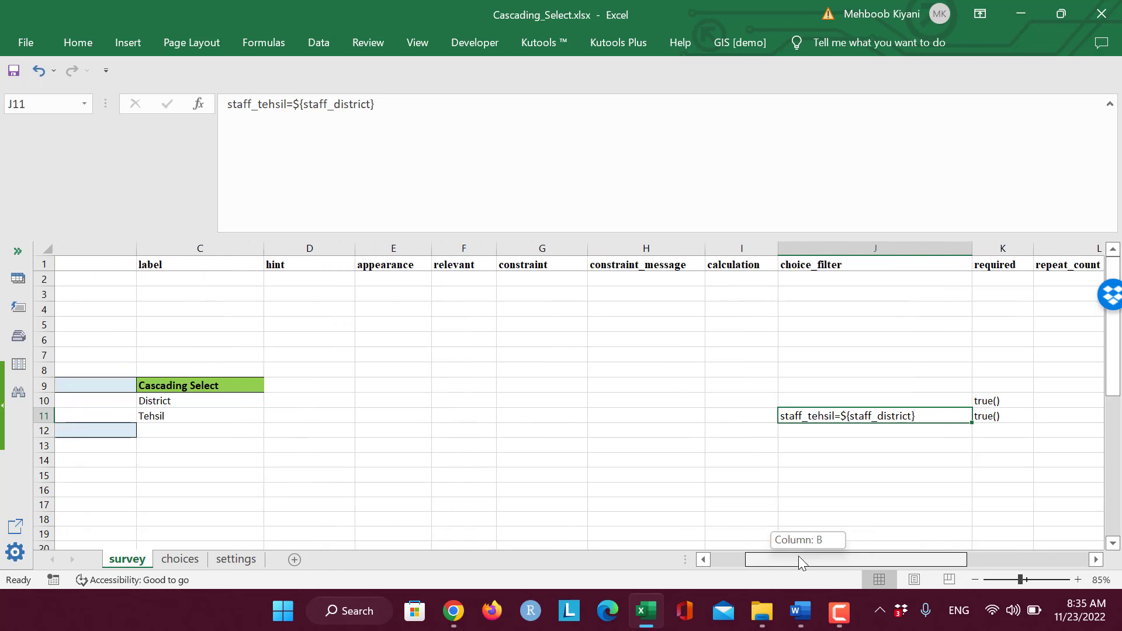
{"action": "scroll", "coordinate": [797, 532], "scroll_direction": "right", "scroll_amount": 2}
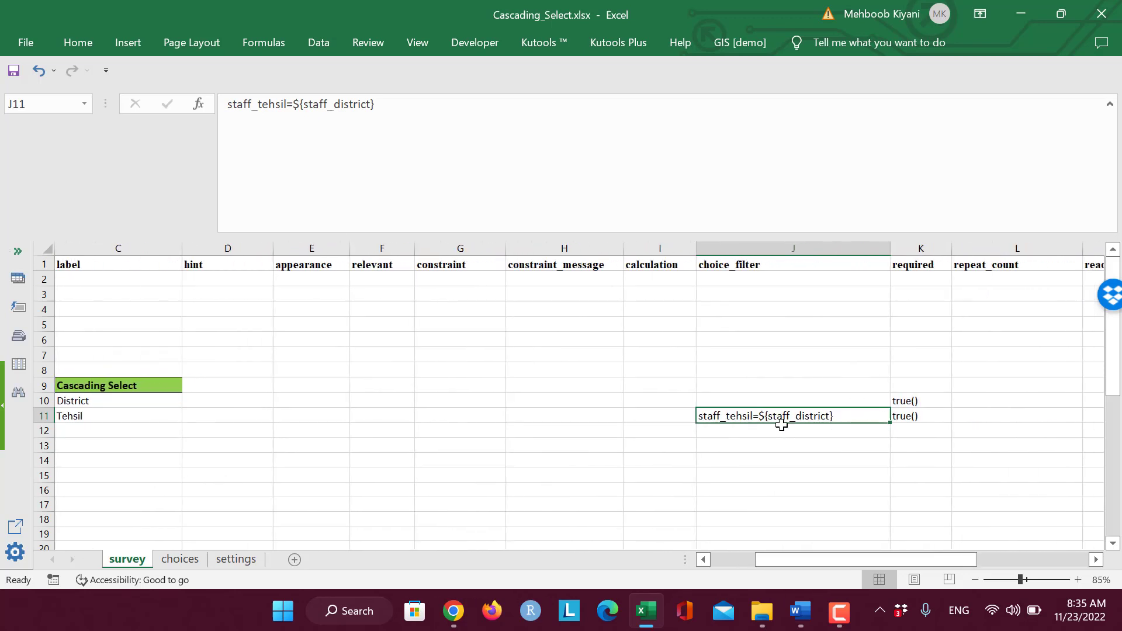
{"action": "left_click", "coordinate": [302, 104]}
{"action": "left_click_drag", "start_coordinate": [299, 103], "coordinate": [303, 104]}
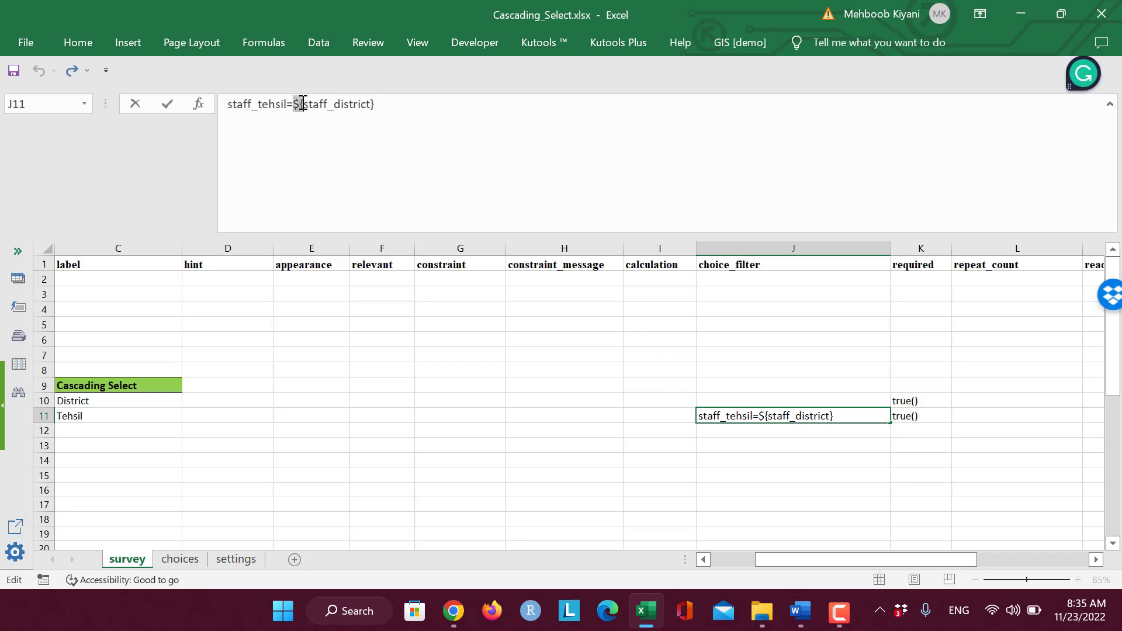
{"action": "left_click", "coordinate": [302, 104]}
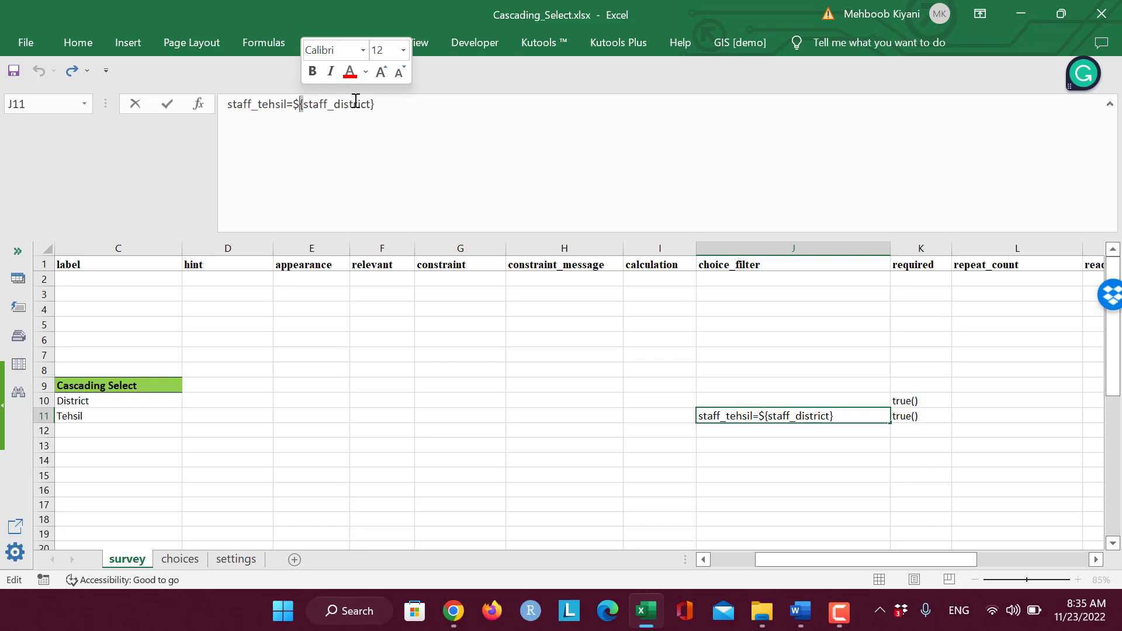
{"action": "left_click_drag", "start_coordinate": [373, 103], "coordinate": [227, 104]}
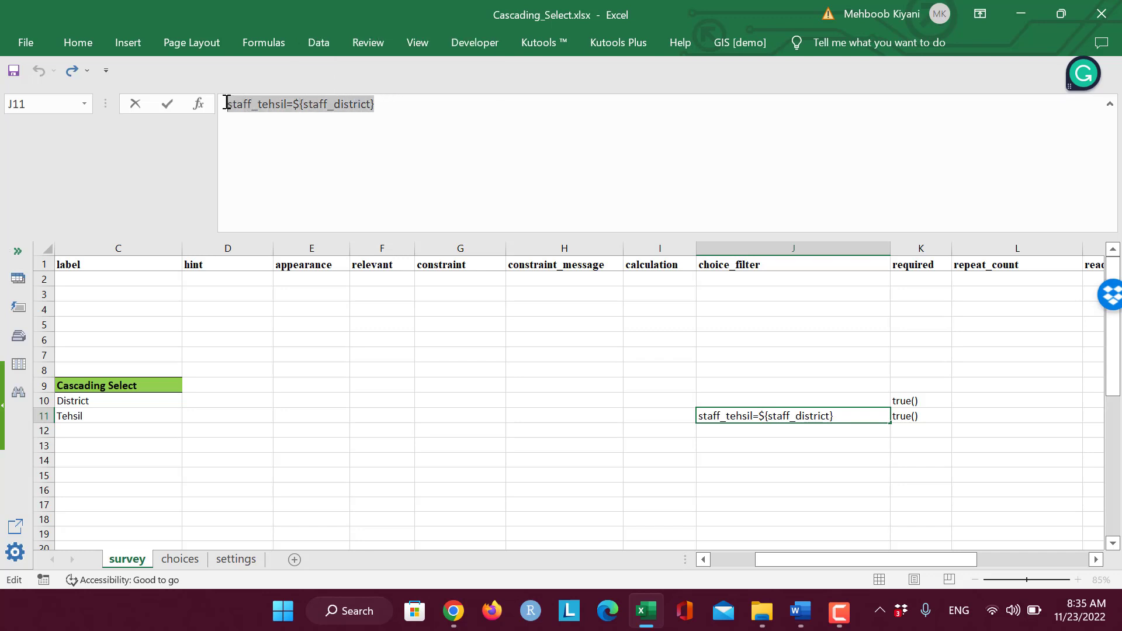
{"action": "left_click", "coordinate": [261, 104]}
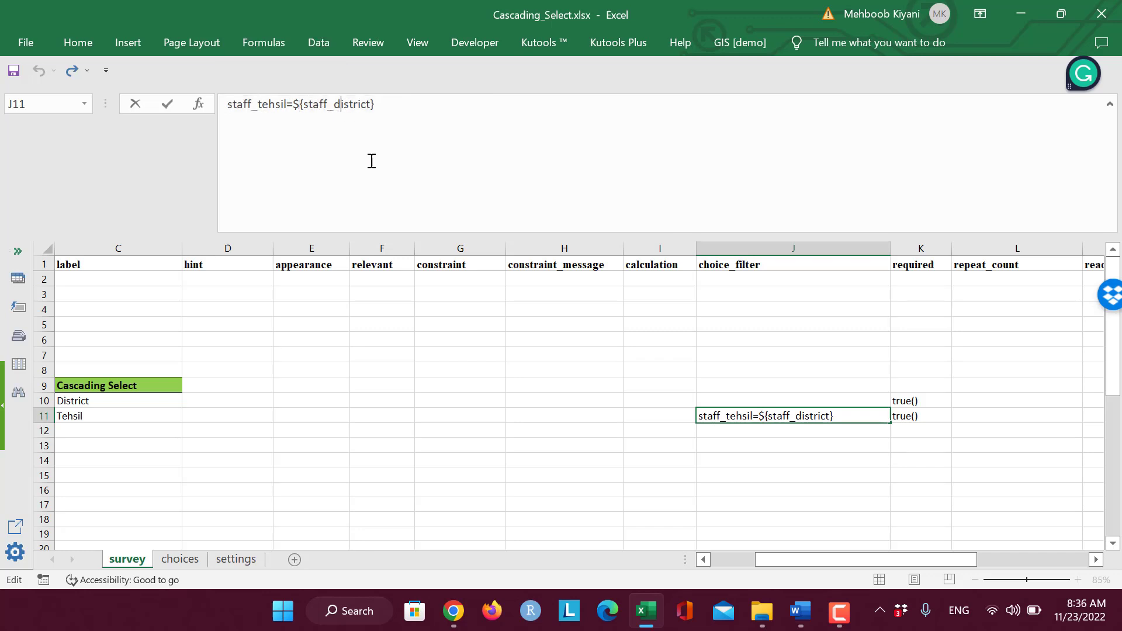
Step: Narrow the constraint_message and calculation columns, rechecking both question types and the Tehsil filter
{"action": "left_click", "coordinate": [101, 416]}
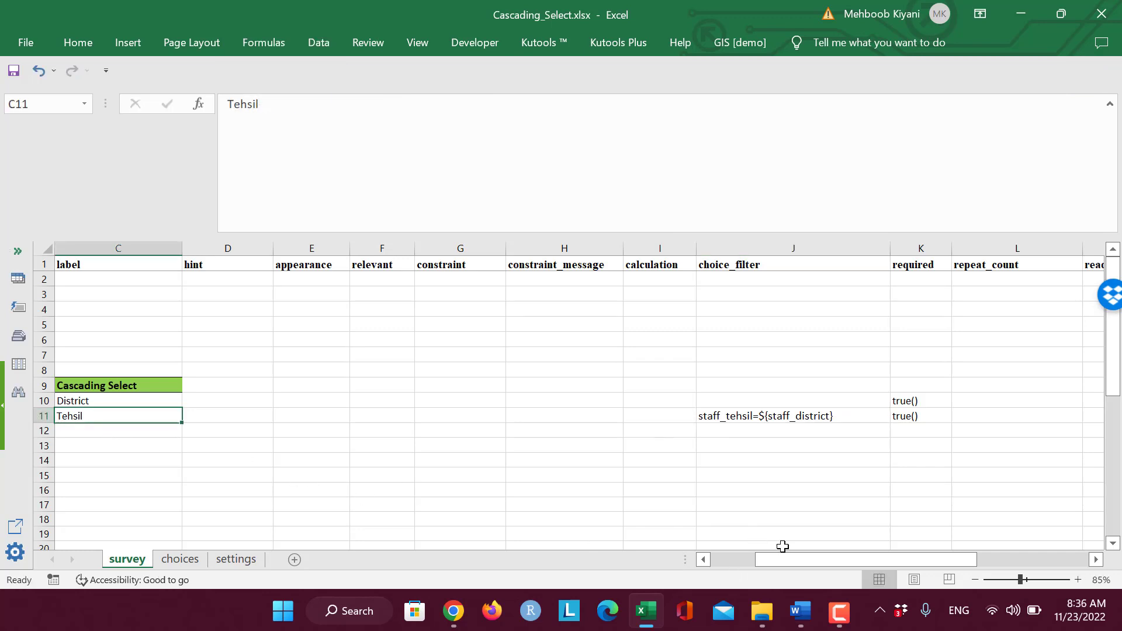
{"action": "left_click_drag", "start_coordinate": [765, 561], "coordinate": [678, 559]}
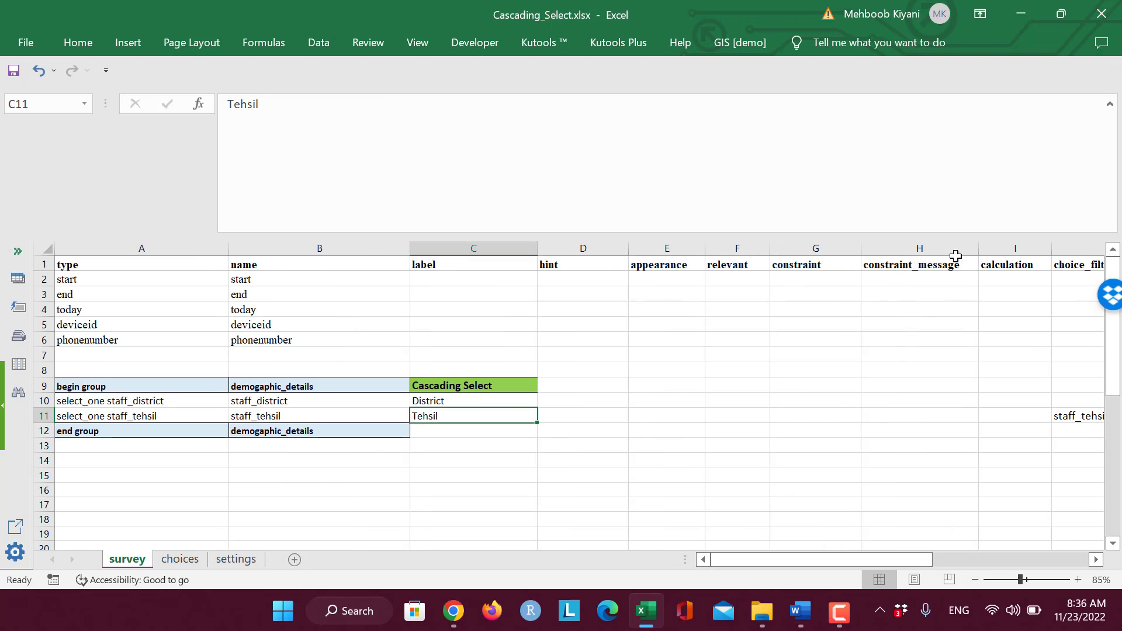
{"action": "left_click_drag", "start_coordinate": [978, 247], "coordinate": [960, 249]}
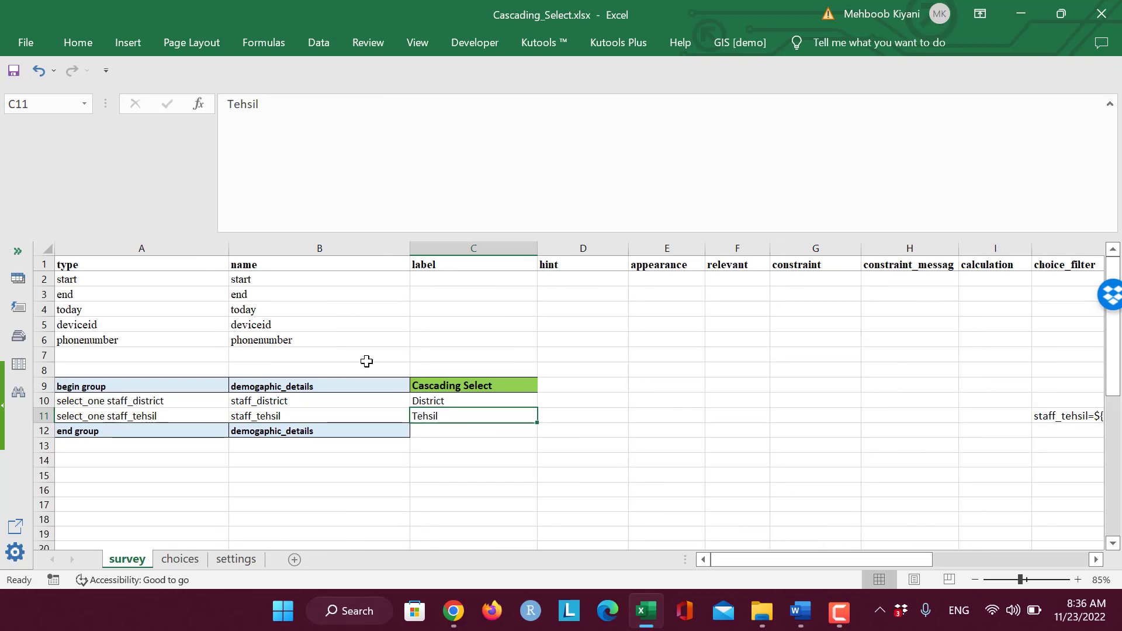
{"action": "left_click", "coordinate": [136, 416]}
{"action": "left_click", "coordinate": [158, 401]}
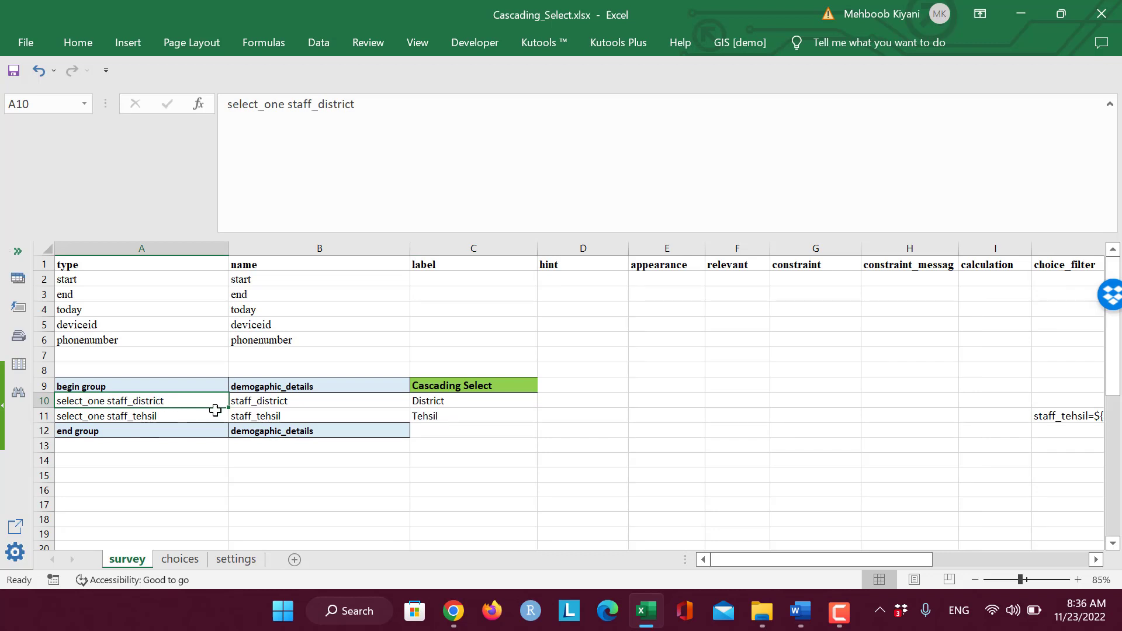
{"action": "left_click", "coordinate": [178, 415]}
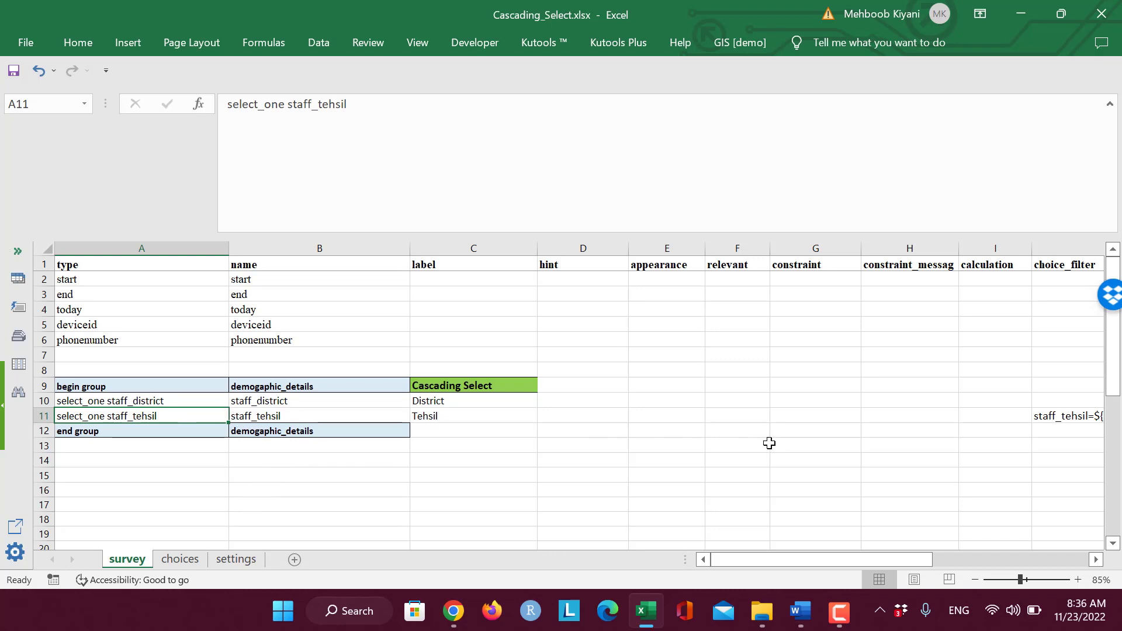
{"action": "left_click", "coordinate": [1057, 414]}
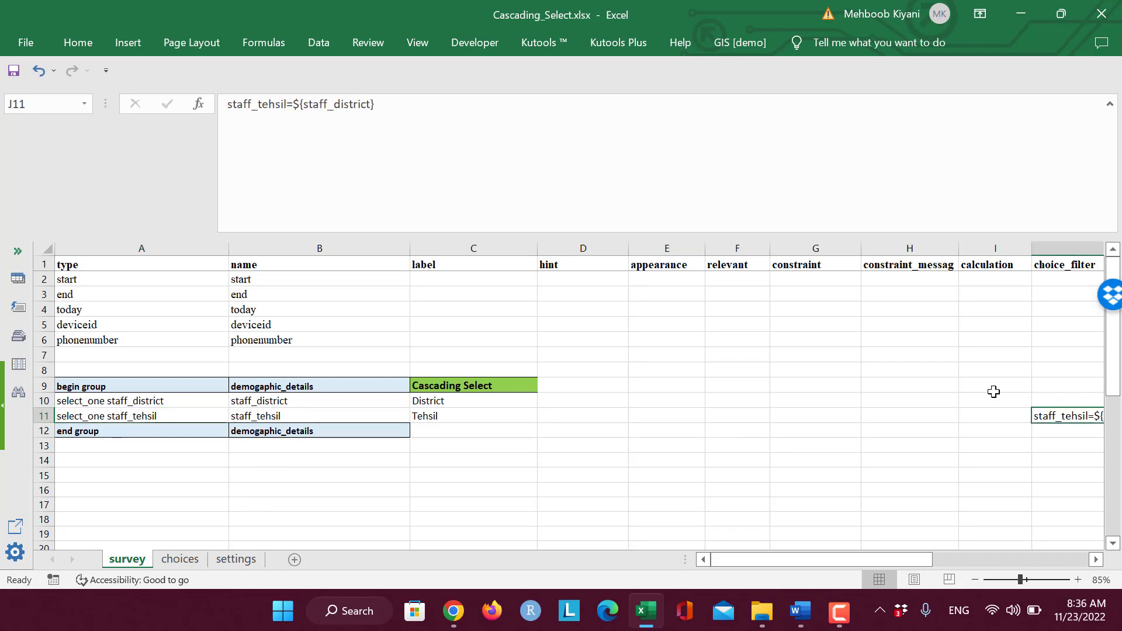
{"action": "left_click_drag", "start_coordinate": [1030, 246], "coordinate": [1019, 247]}
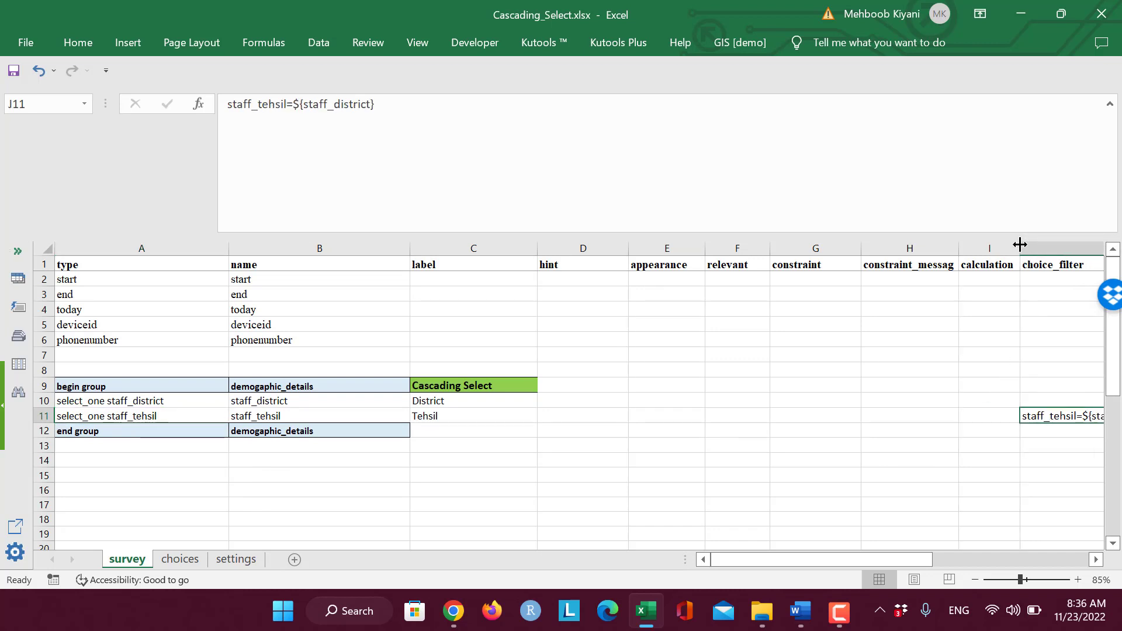
Step: Inspect the choices sheet's label and staff_tehsil columns, starting with Hafizabad, then return to survey
{"action": "left_click", "coordinate": [180, 560]}
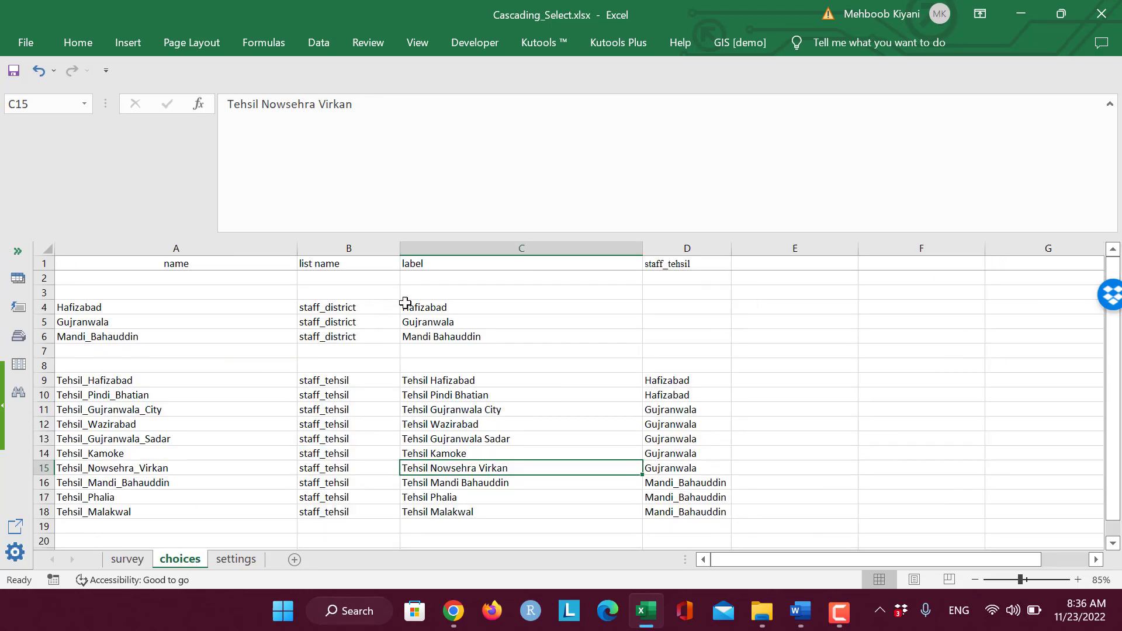
{"action": "left_click", "coordinate": [671, 262]}
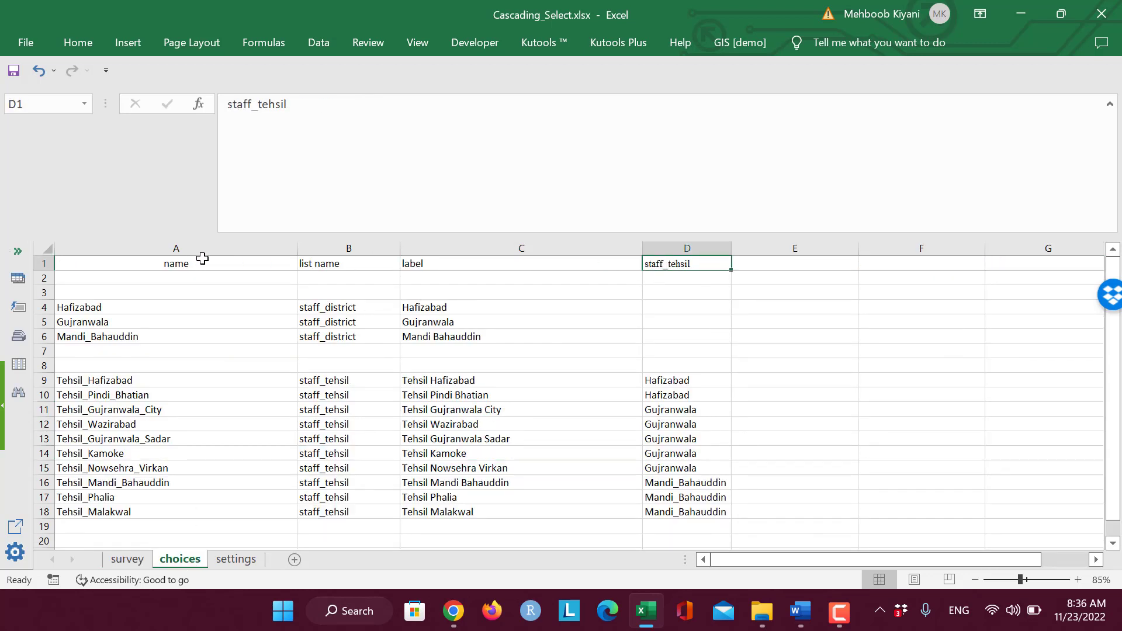
{"action": "left_click", "coordinate": [202, 261]}
{"action": "left_click", "coordinate": [443, 260]}
{"action": "left_click", "coordinate": [696, 261]}
{"action": "double_click", "coordinate": [256, 104]}
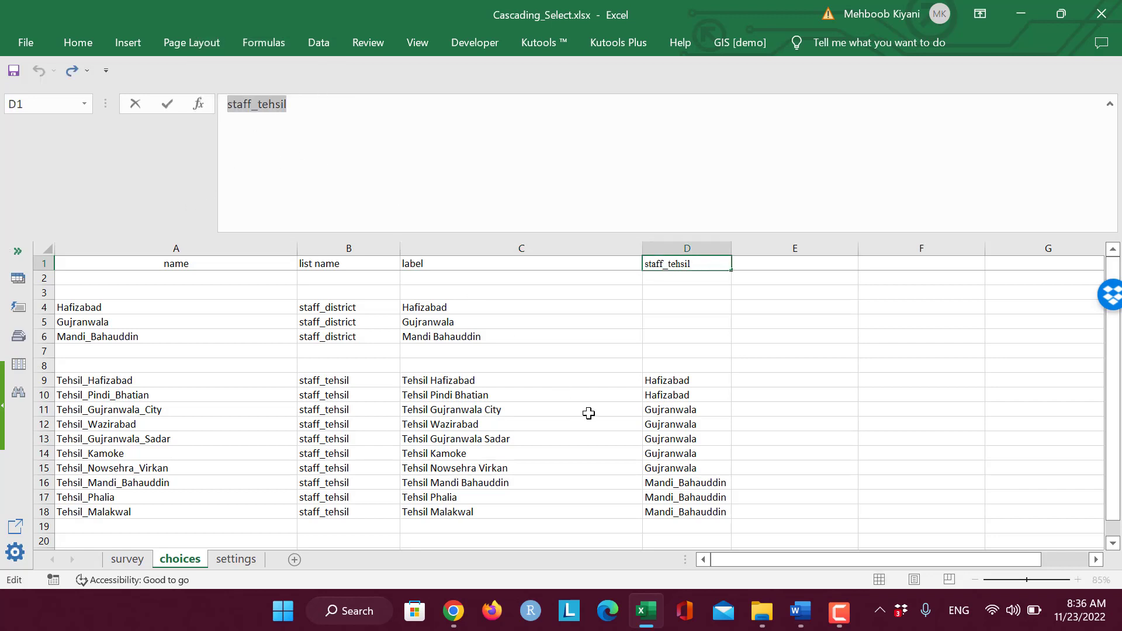
{"action": "left_click", "coordinate": [521, 410]}
{"action": "left_click", "coordinate": [660, 379]}
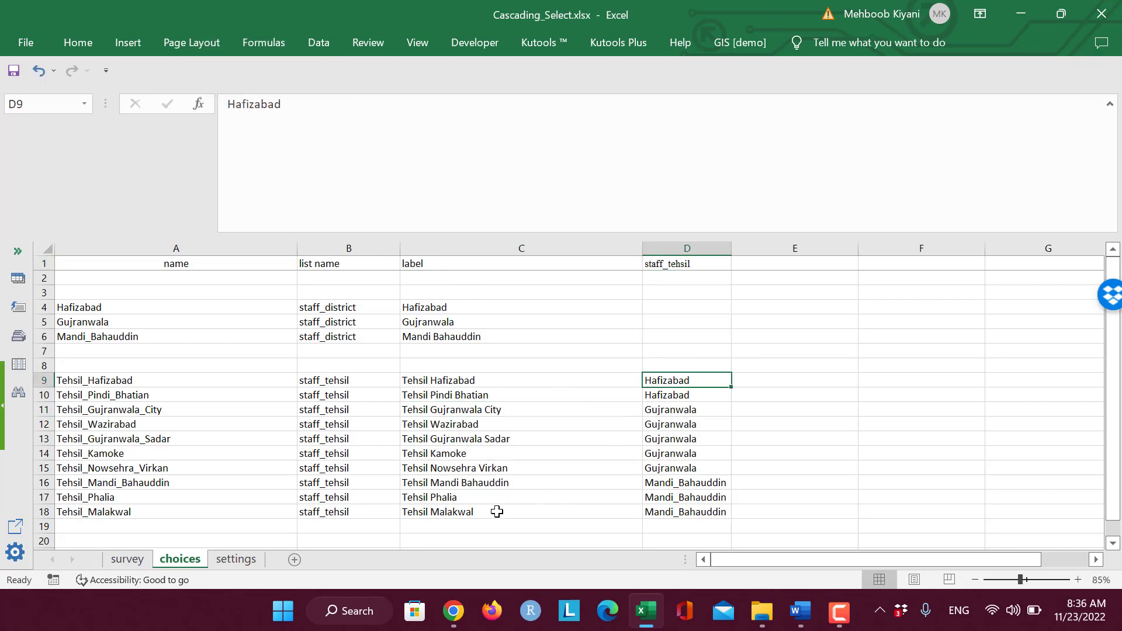
{"action": "left_click", "coordinate": [128, 559]}
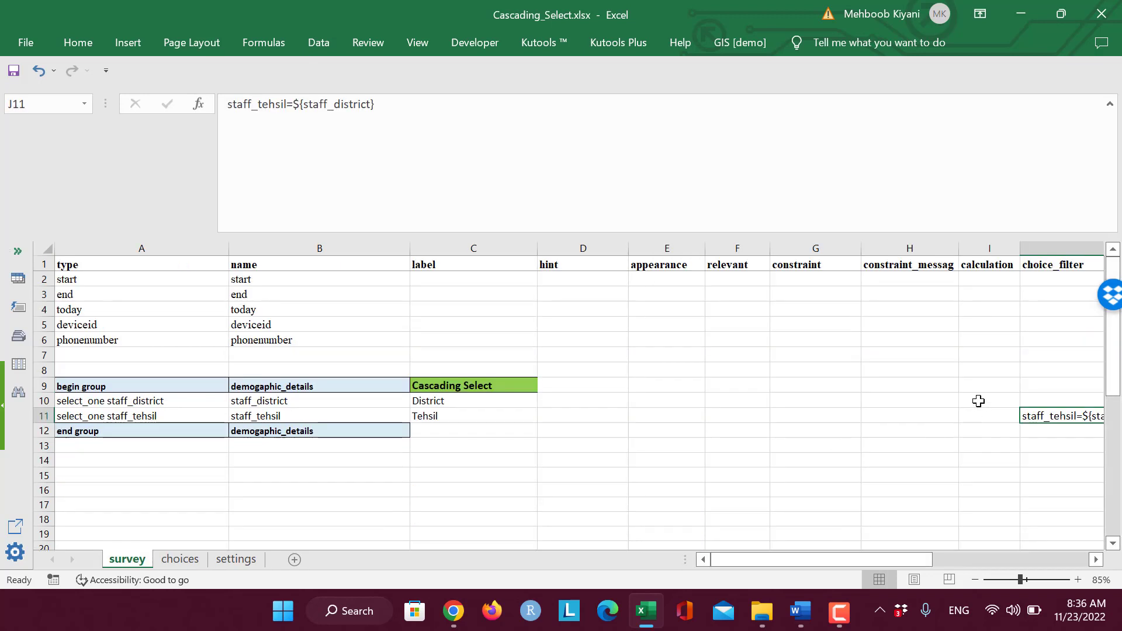
Step: View the full staff_tehsil=${staff_district} formula, then go back to the choices sheet
{"action": "left_click", "coordinate": [249, 106]}
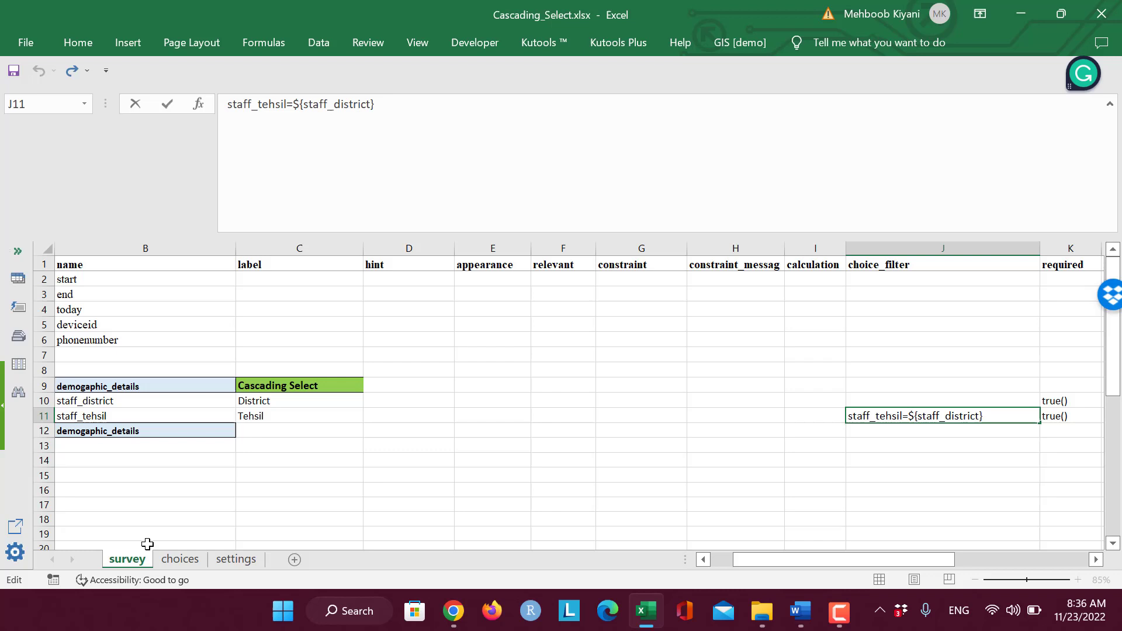
{"action": "left_click", "coordinate": [179, 559]}
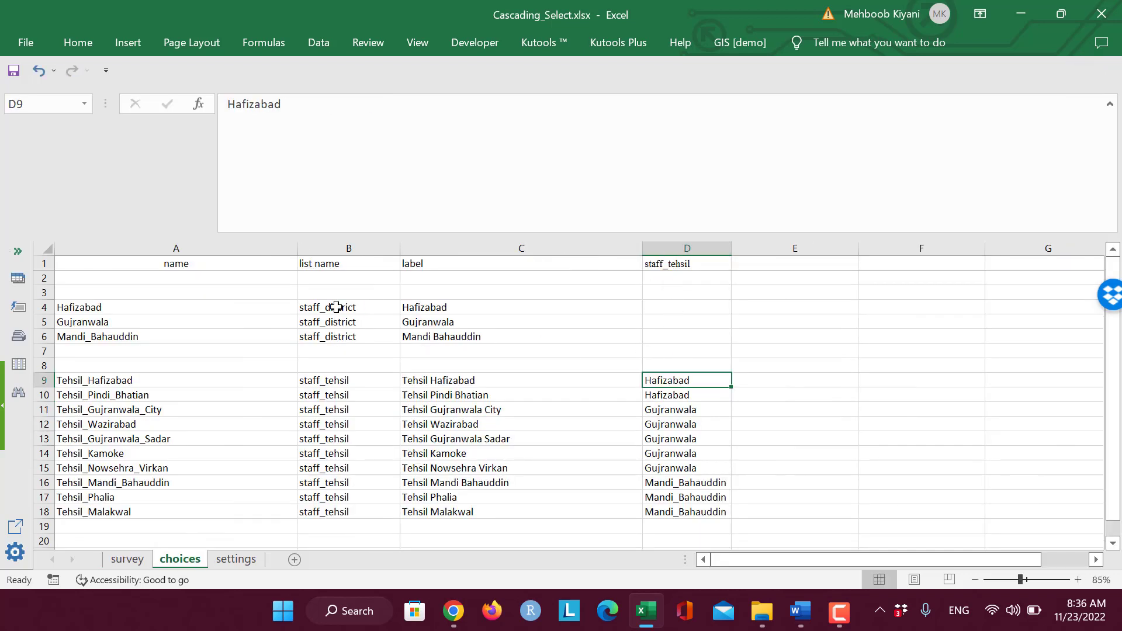
Step: Highlight the tehsil rows belonging to Hafizabad, Gujranwala (five) and Mandi_Bahauddin (three)
{"action": "left_click", "coordinate": [118, 306]}
{"action": "left_click", "coordinate": [637, 384]}
{"action": "left_click_drag", "start_coordinate": [187, 311], "coordinate": [608, 368]}
{"action": "left_click", "coordinate": [679, 380]}
{"action": "left_click", "coordinate": [127, 42]}
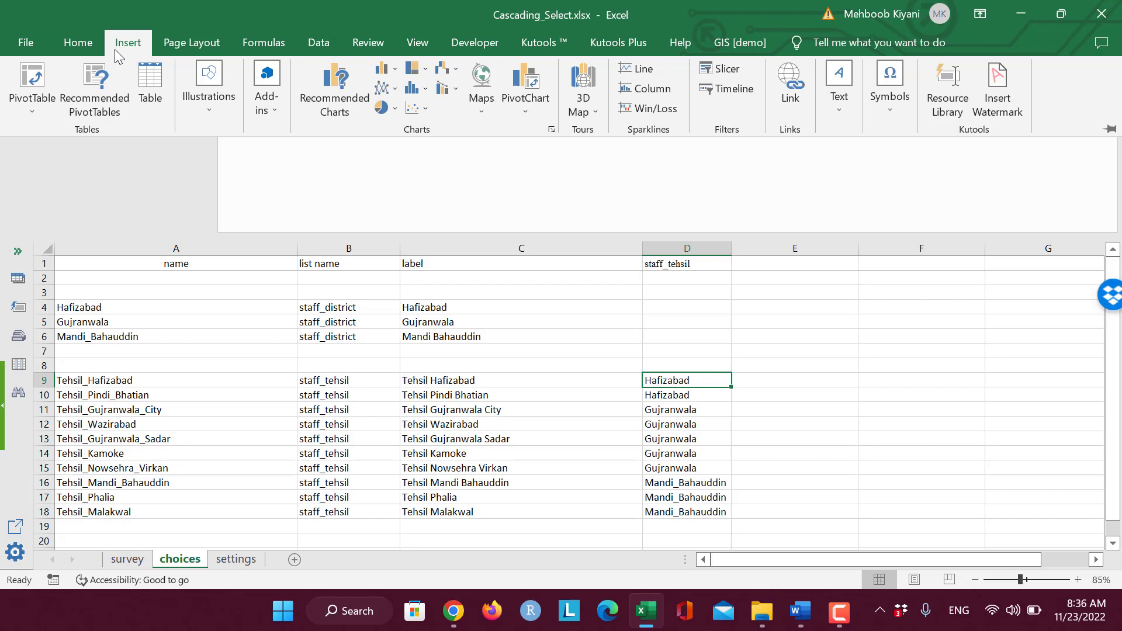
{"action": "left_click", "coordinate": [128, 45]}
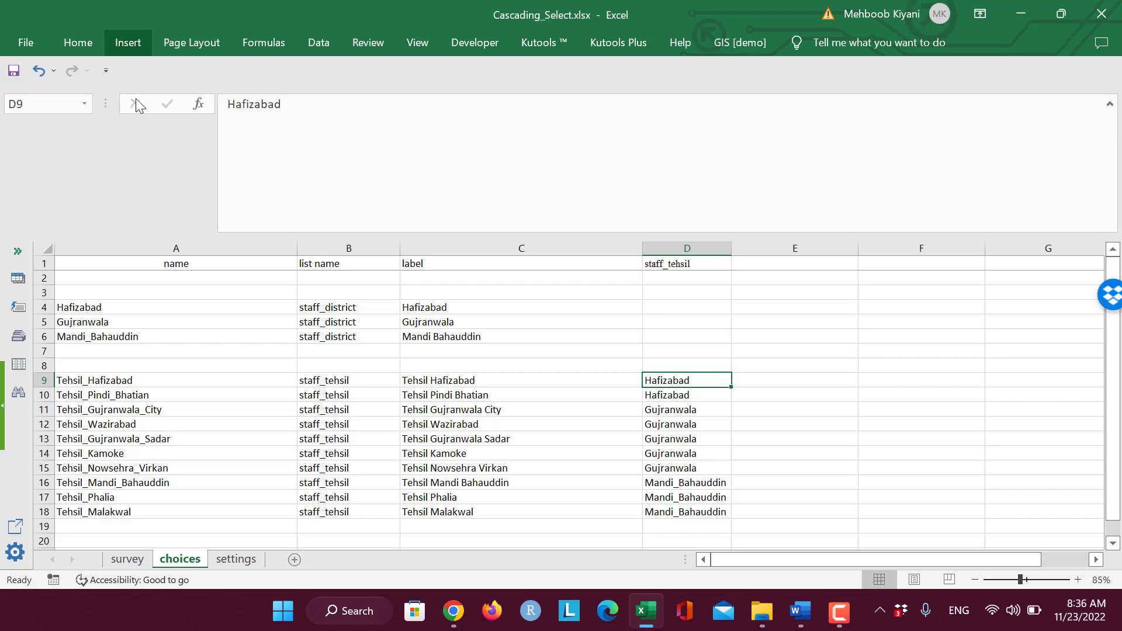
{"action": "left_click", "coordinate": [93, 325]}
{"action": "left_click_drag", "start_coordinate": [684, 411], "coordinate": [684, 469]}
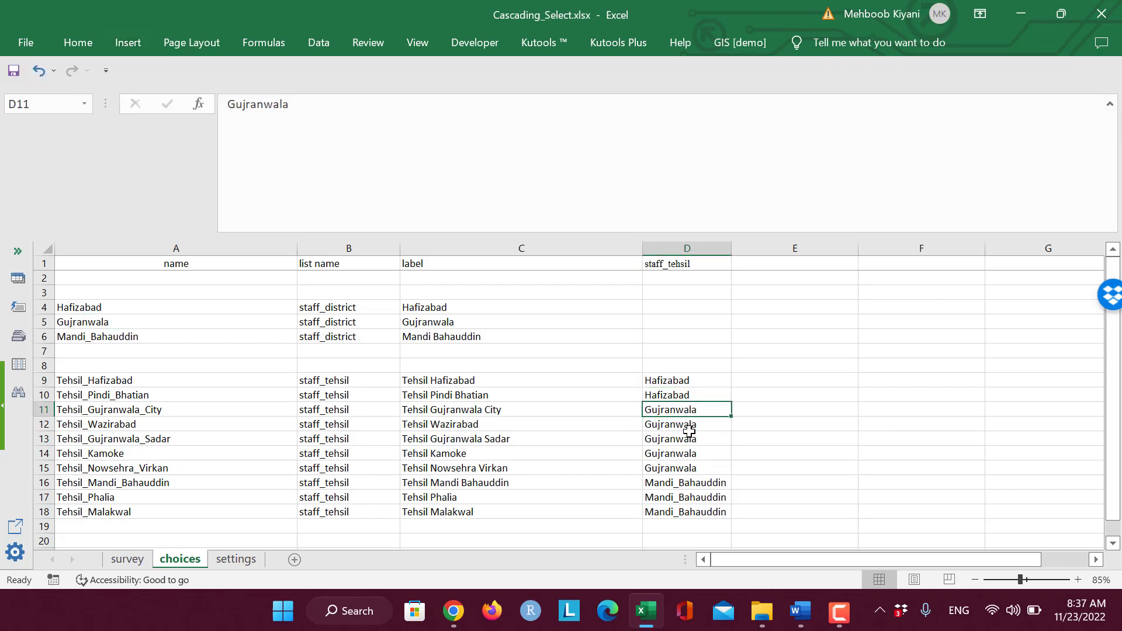
{"action": "left_click", "coordinate": [102, 340]}
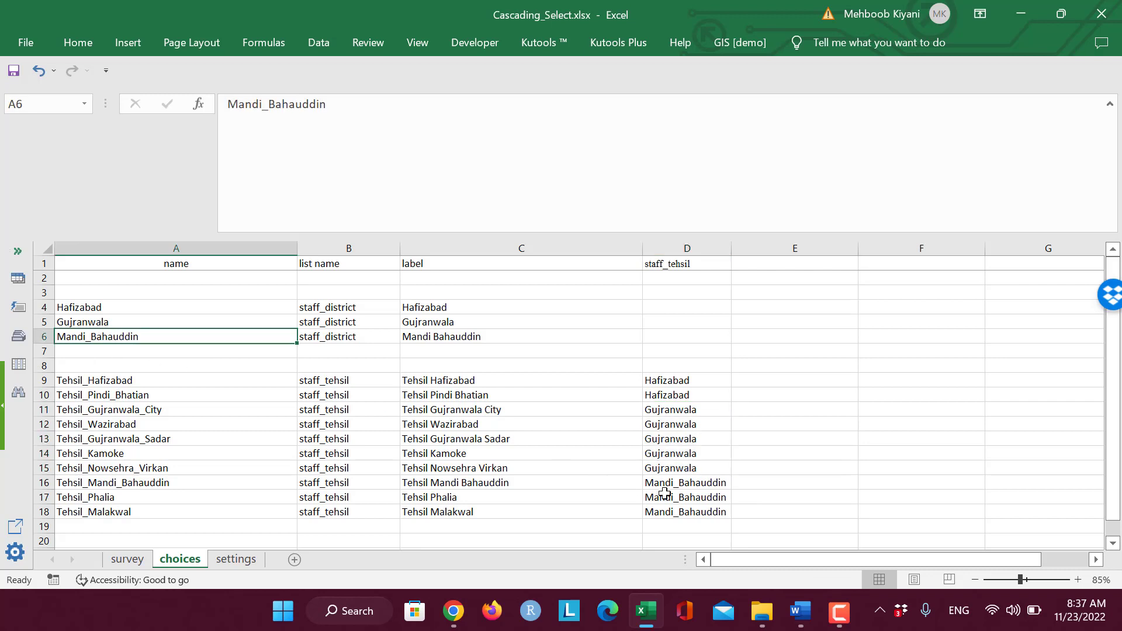
{"action": "left_click_drag", "start_coordinate": [675, 482], "coordinate": [675, 512]}
{"action": "left_click", "coordinate": [707, 482]}
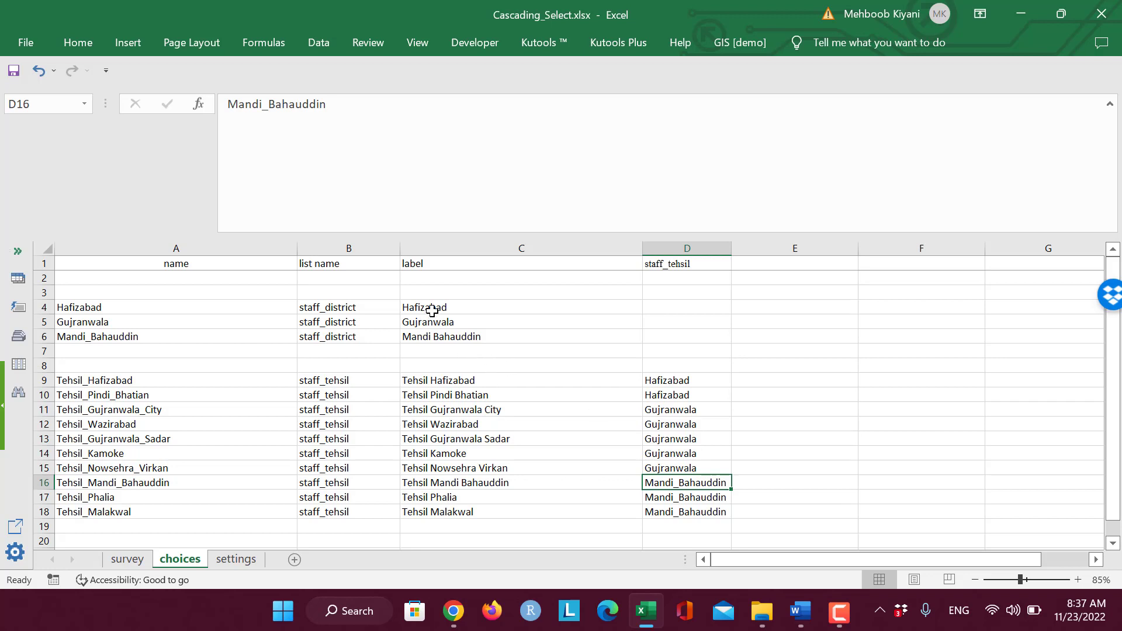
Step: Narrow the choices sheet's name column and recheck Hafizabad's entry and the staff_tehsil heading
{"action": "left_click_drag", "start_coordinate": [296, 248], "coordinate": [226, 248]}
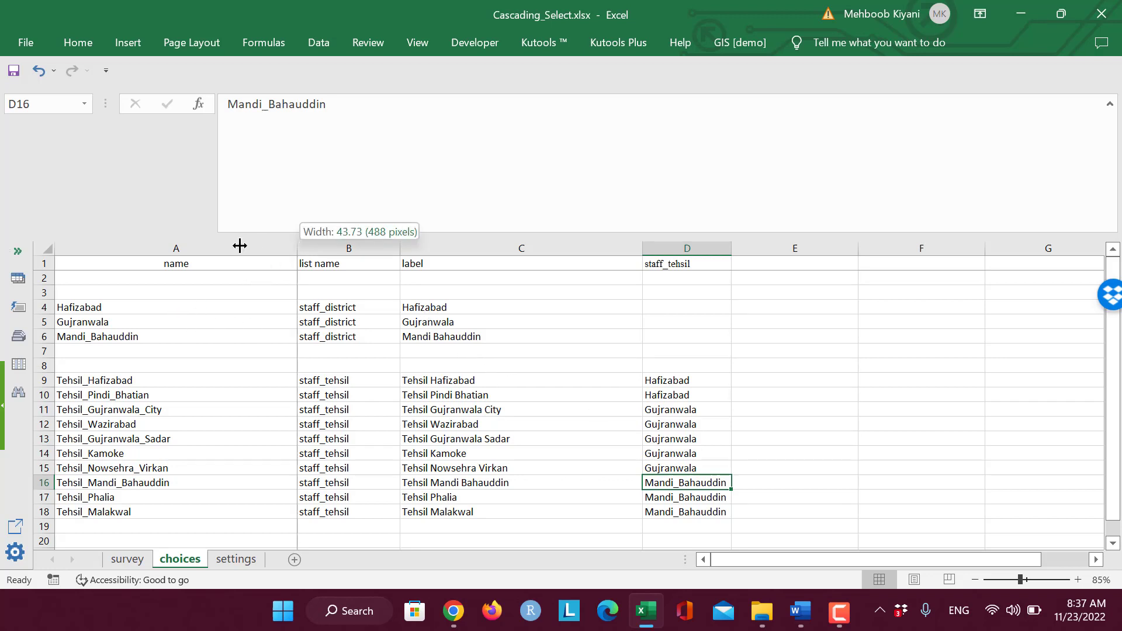
{"action": "left_click", "coordinate": [115, 307]}
{"action": "left_click", "coordinate": [391, 306]}
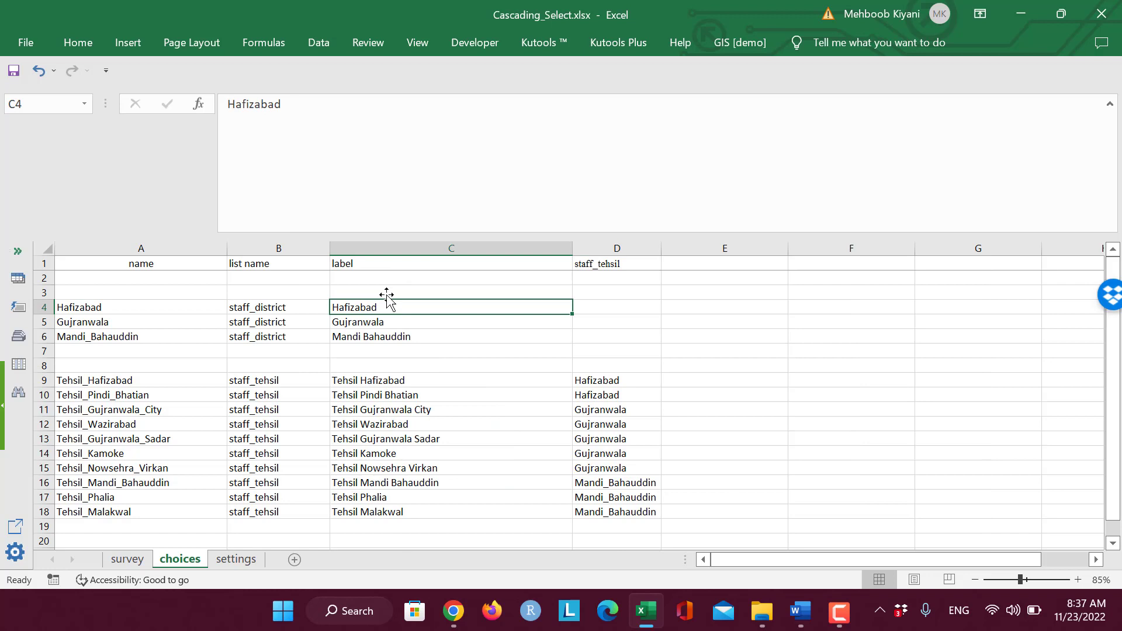
{"action": "left_click", "coordinate": [142, 307]}
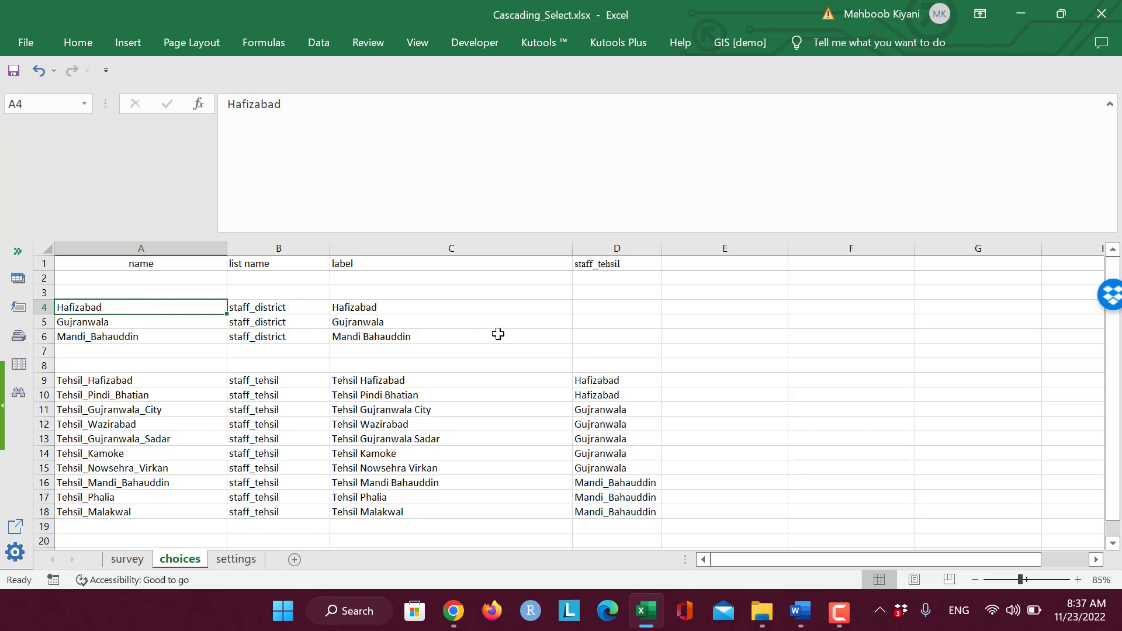
{"action": "left_click", "coordinate": [621, 381]}
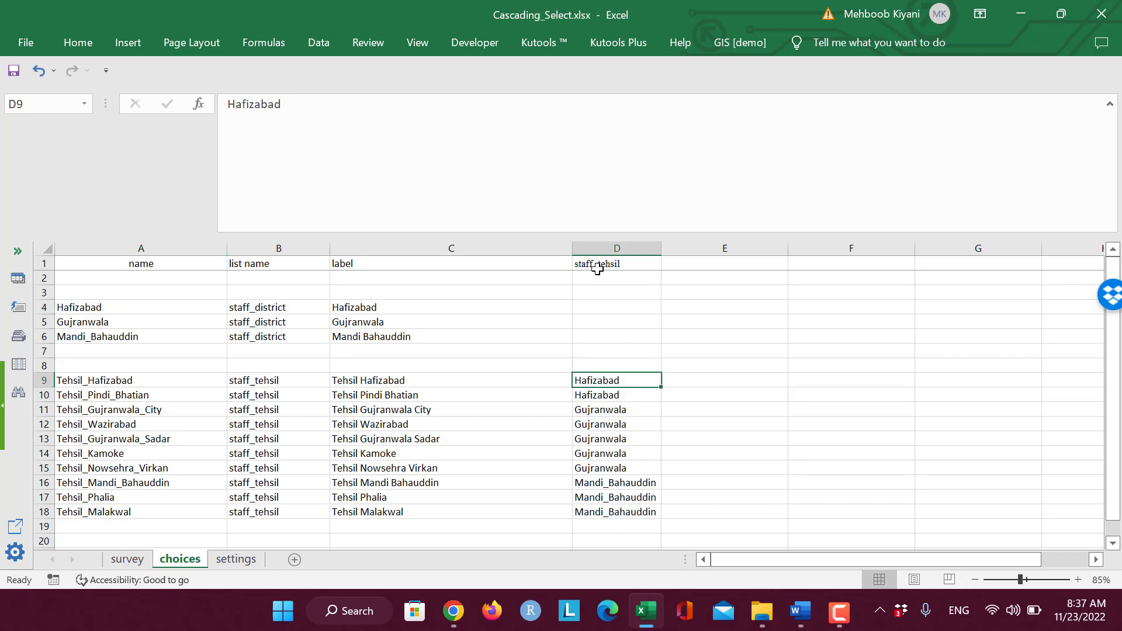
{"action": "left_click", "coordinate": [599, 264]}
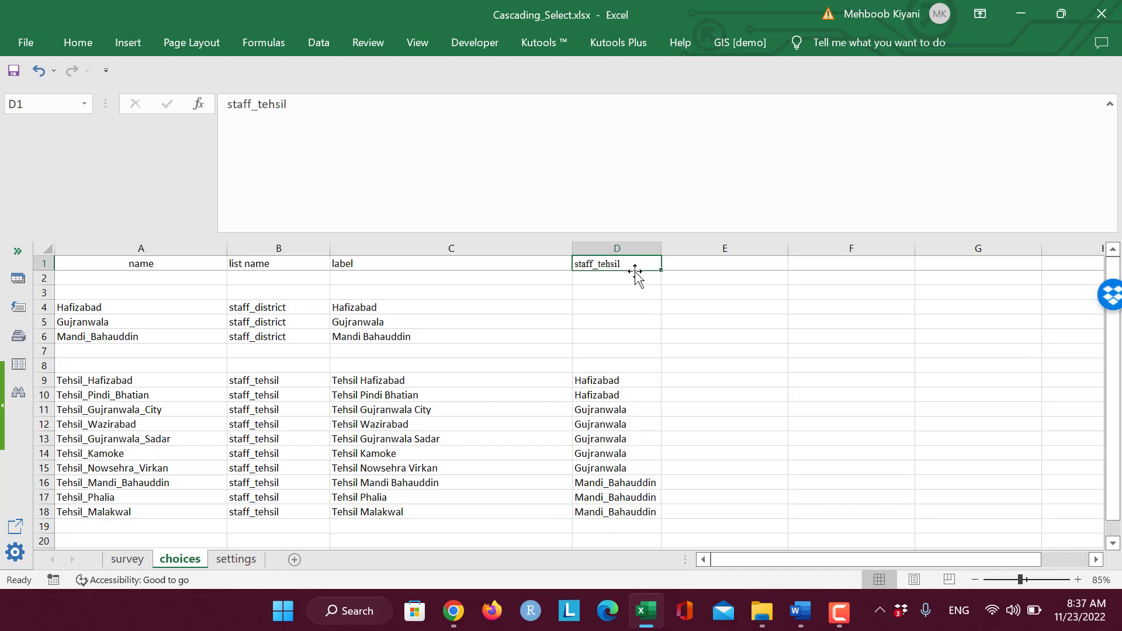
Step: On the survey sheet, compare staff_tehsil in the choice filter with the choices sheet
{"action": "left_click", "coordinate": [127, 558]}
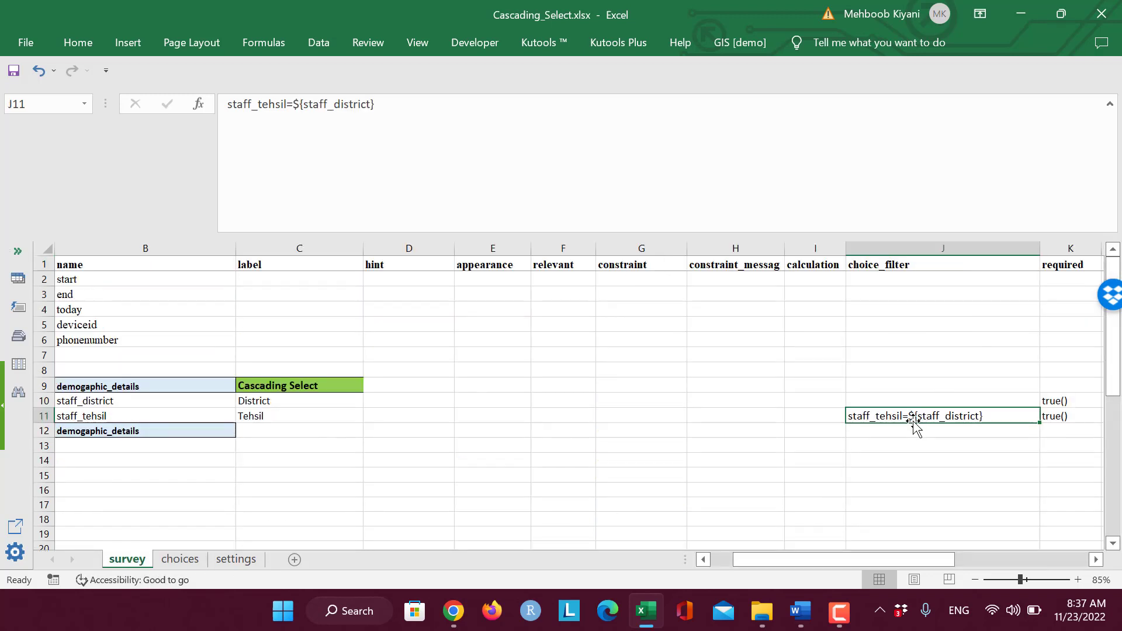
{"action": "double_click", "coordinate": [287, 103]}
{"action": "left_click", "coordinate": [492, 310]}
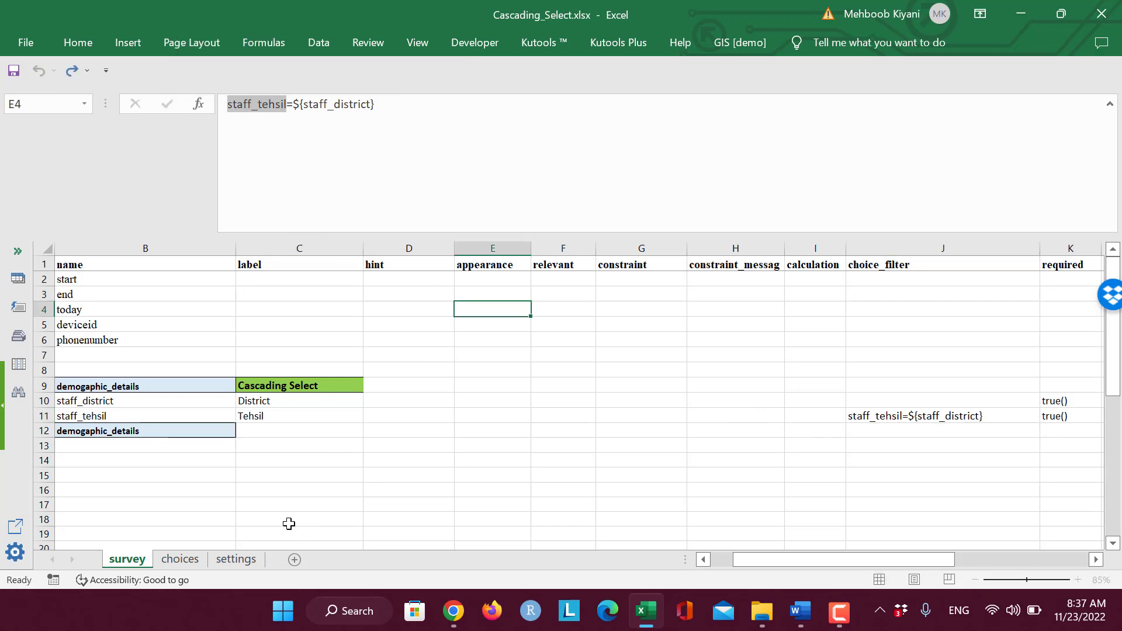
{"action": "left_click", "coordinate": [180, 558]}
{"action": "left_click", "coordinate": [127, 559]}
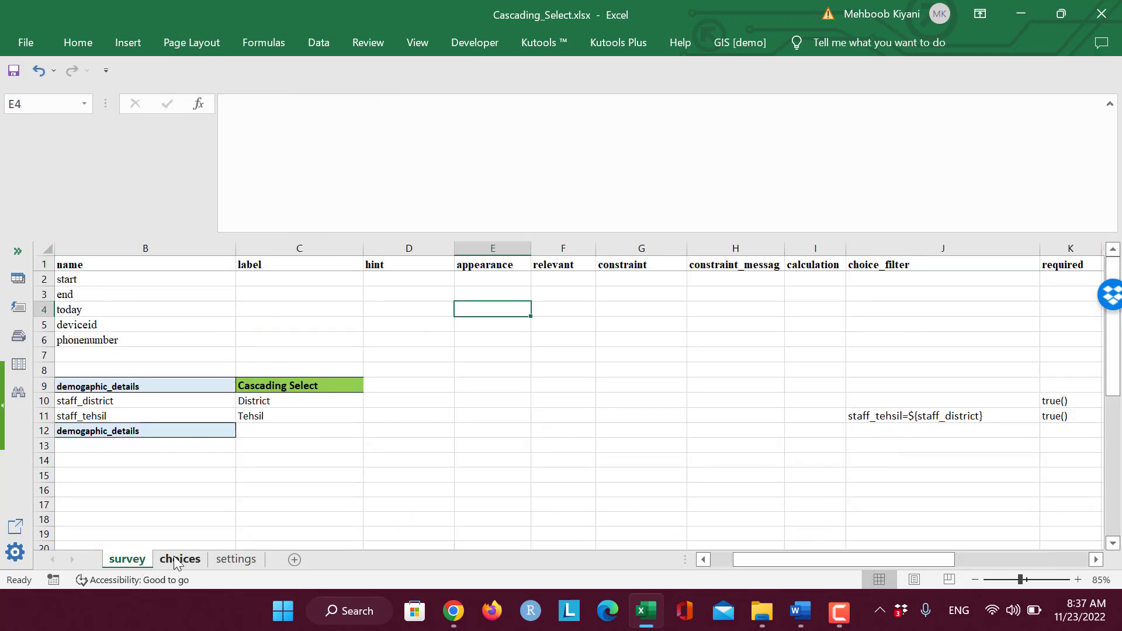
Step: Check form title Cascading Select and form_id cas_select in settings, then switch to KoboToolbox
{"action": "left_click", "coordinate": [295, 481]}
{"action": "left_click", "coordinate": [236, 559]}
{"action": "left_click", "coordinate": [127, 287]}
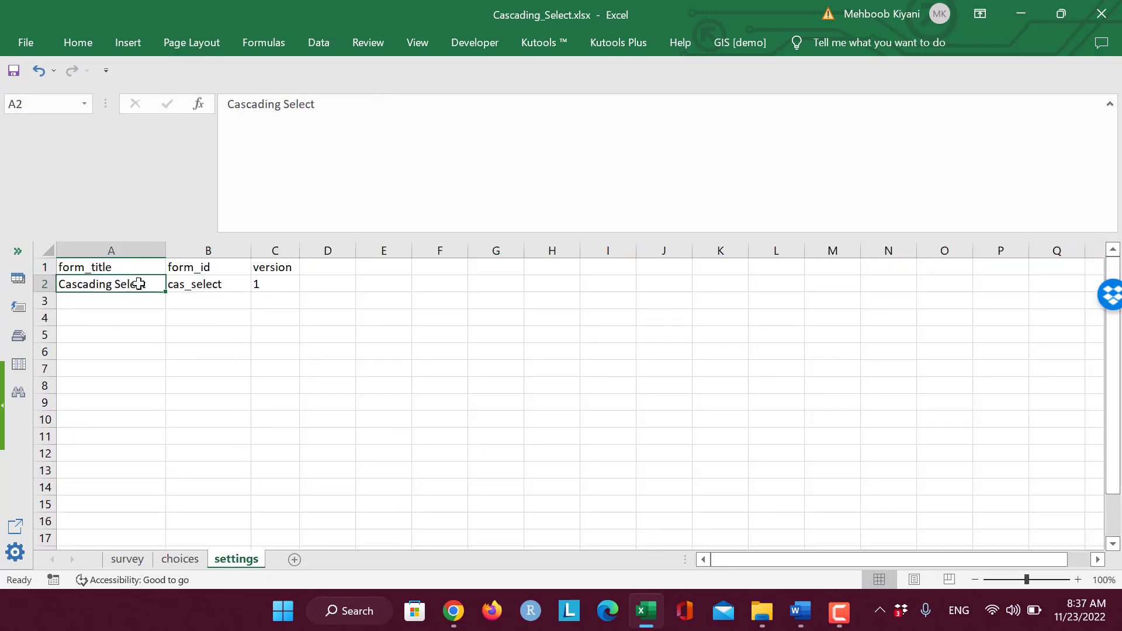
{"action": "left_click", "coordinate": [195, 284]}
{"action": "left_click", "coordinate": [127, 558]}
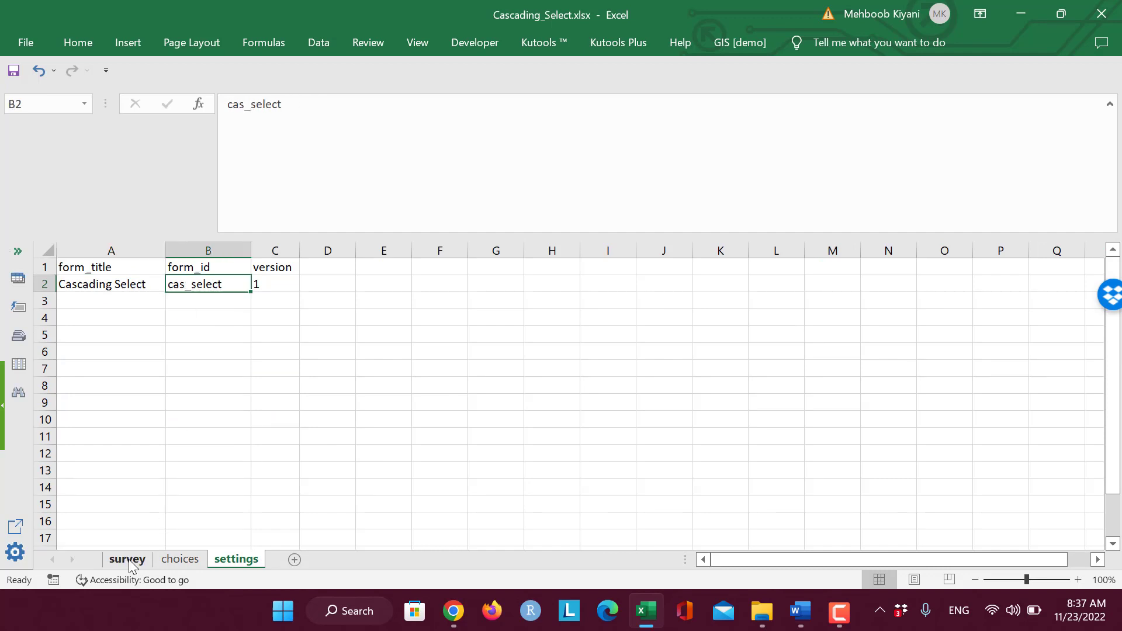
{"action": "left_click", "coordinate": [235, 473]}
{"action": "left_click", "coordinate": [452, 610]}
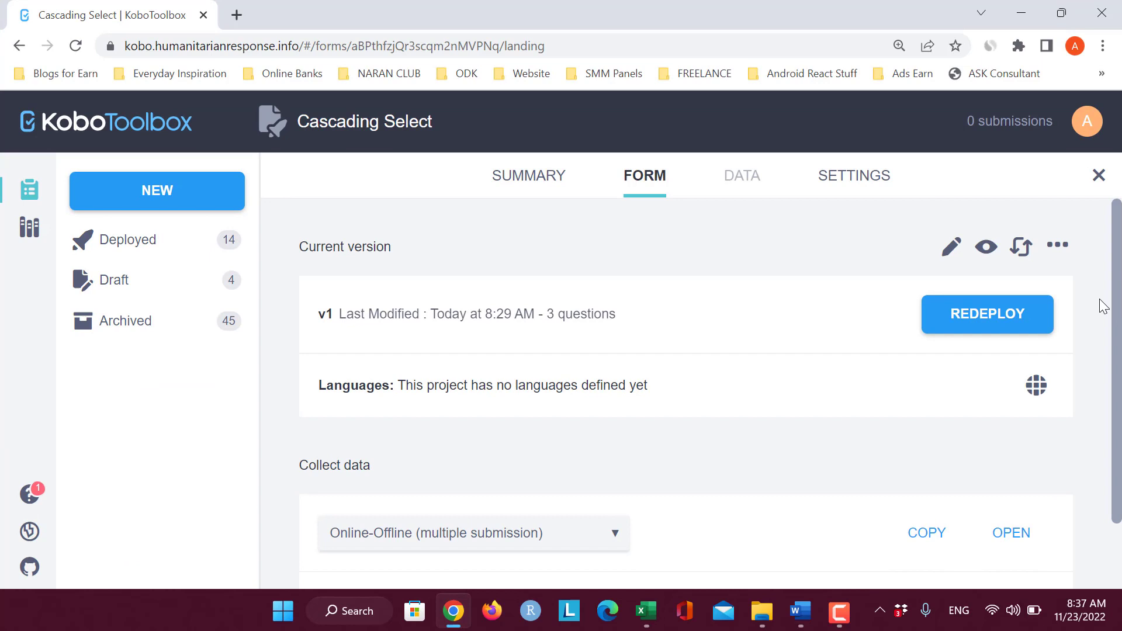
Step: Preview the form, choosing Hafizabad, Gujranwala and Mandi Bahauddin to verify their tehsils, then close it
{"action": "left_click", "coordinate": [983, 248]}
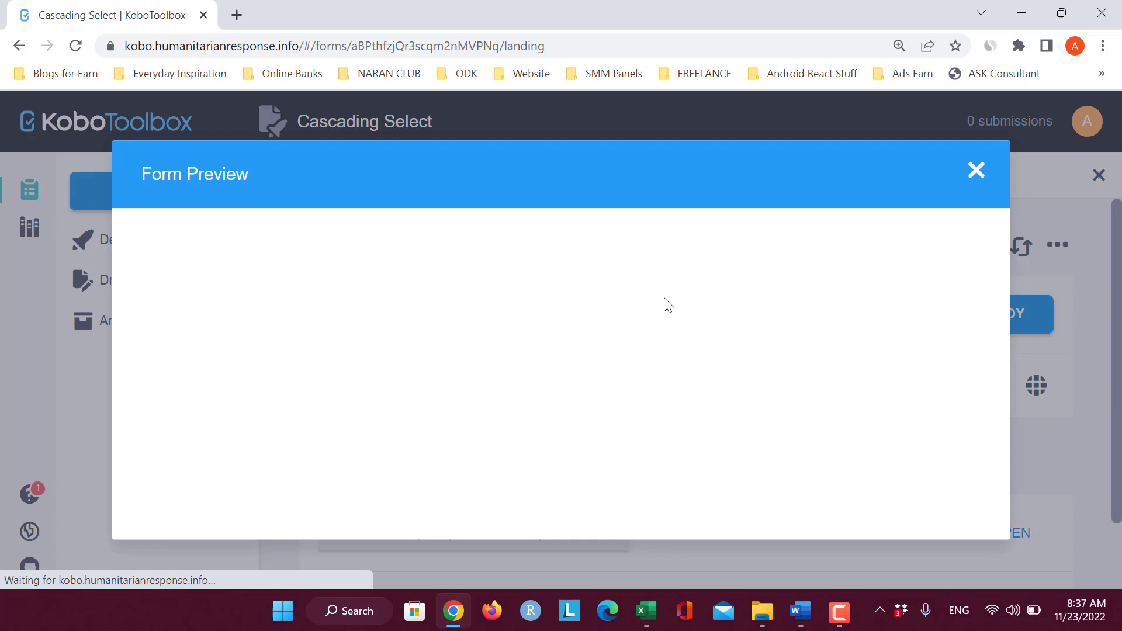
{"action": "scroll", "coordinate": [487, 304], "scroll_direction": "down", "scroll_amount": 1}
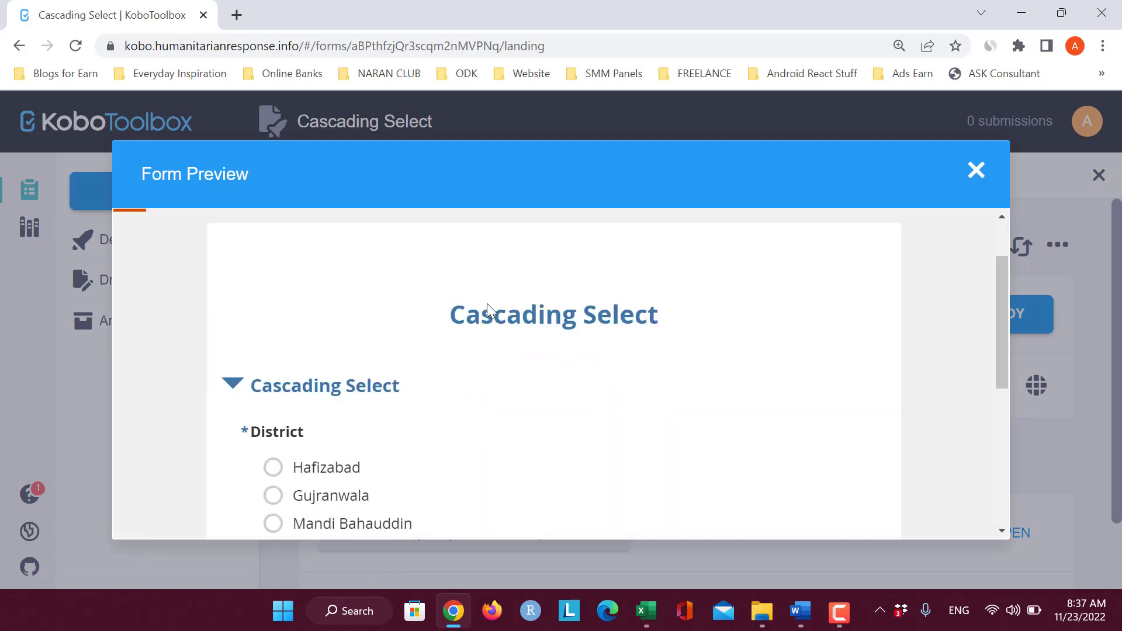
{"action": "scroll", "coordinate": [487, 304], "scroll_direction": "down", "scroll_amount": 3}
{"action": "scroll", "coordinate": [487, 303], "scroll_direction": "up", "scroll_amount": 1}
{"action": "scroll", "coordinate": [474, 287], "scroll_direction": "up", "scroll_amount": 1}
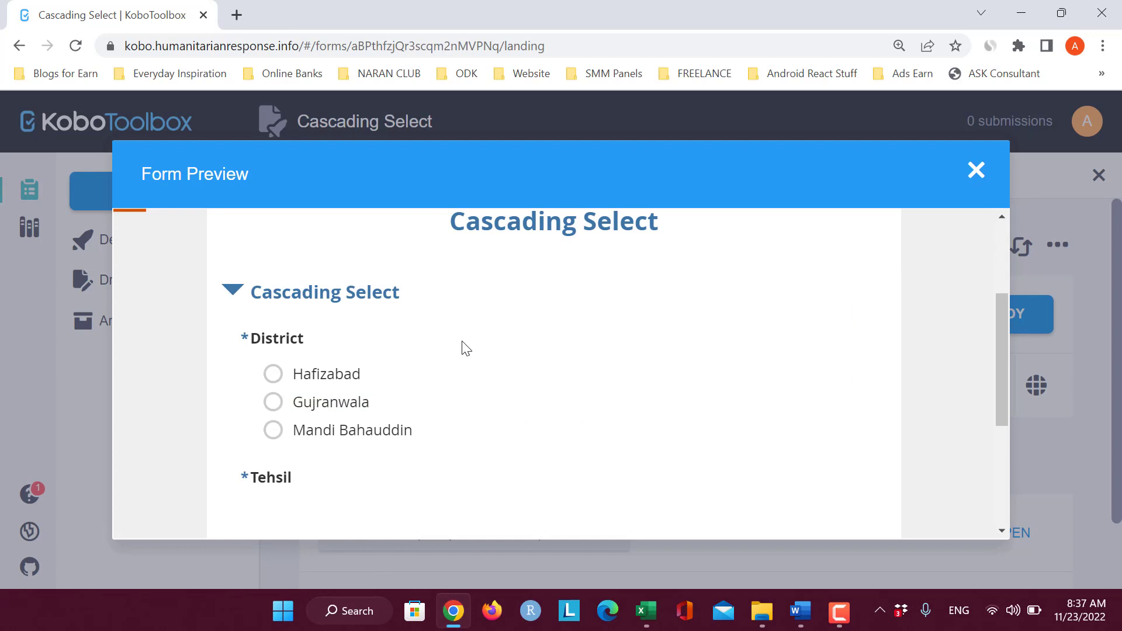
{"action": "scroll", "coordinate": [462, 342], "scroll_direction": "down", "scroll_amount": 1}
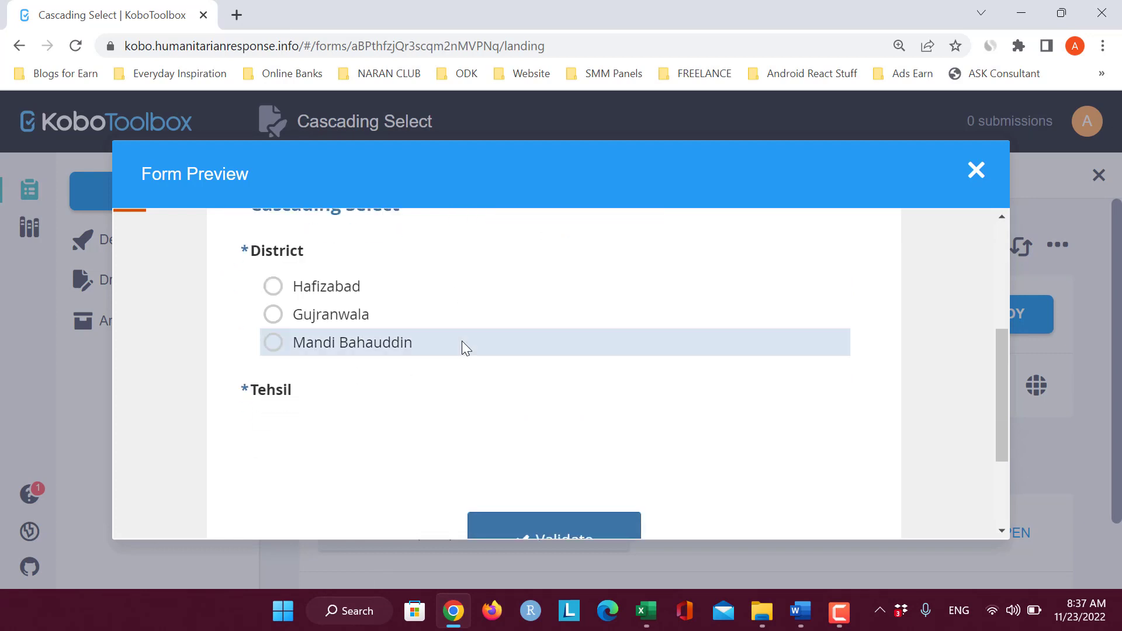
{"action": "left_click", "coordinate": [305, 290]}
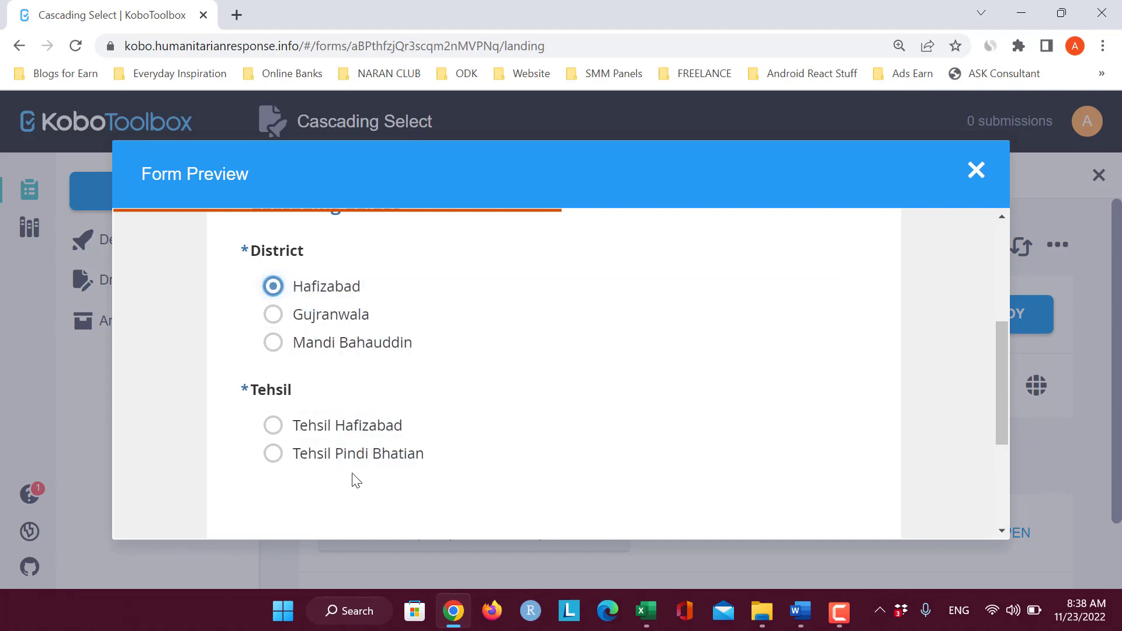
{"action": "left_click", "coordinate": [314, 318]}
{"action": "scroll", "coordinate": [529, 414], "scroll_direction": "down", "scroll_amount": 1}
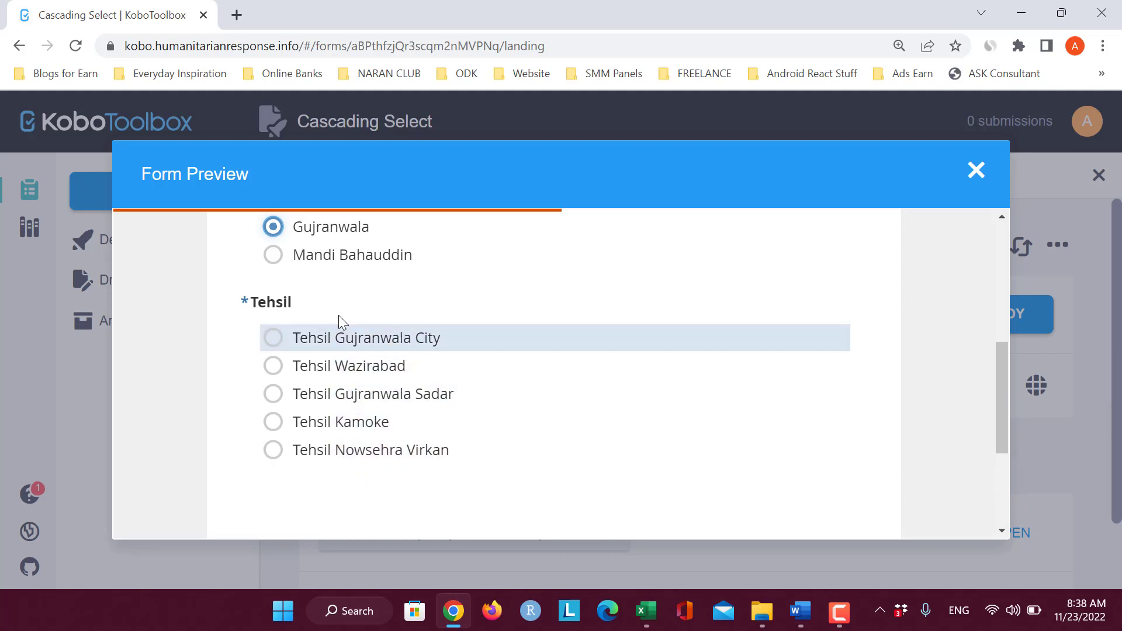
{"action": "left_click", "coordinate": [352, 254]}
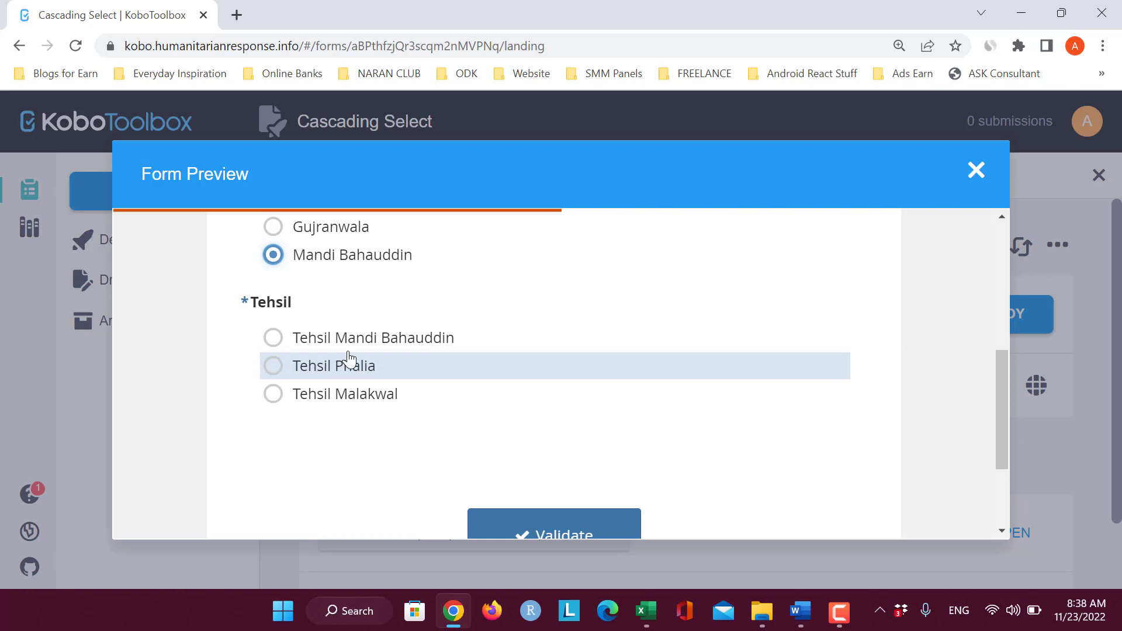
{"action": "scroll", "coordinate": [666, 403], "scroll_direction": "up", "scroll_amount": 3}
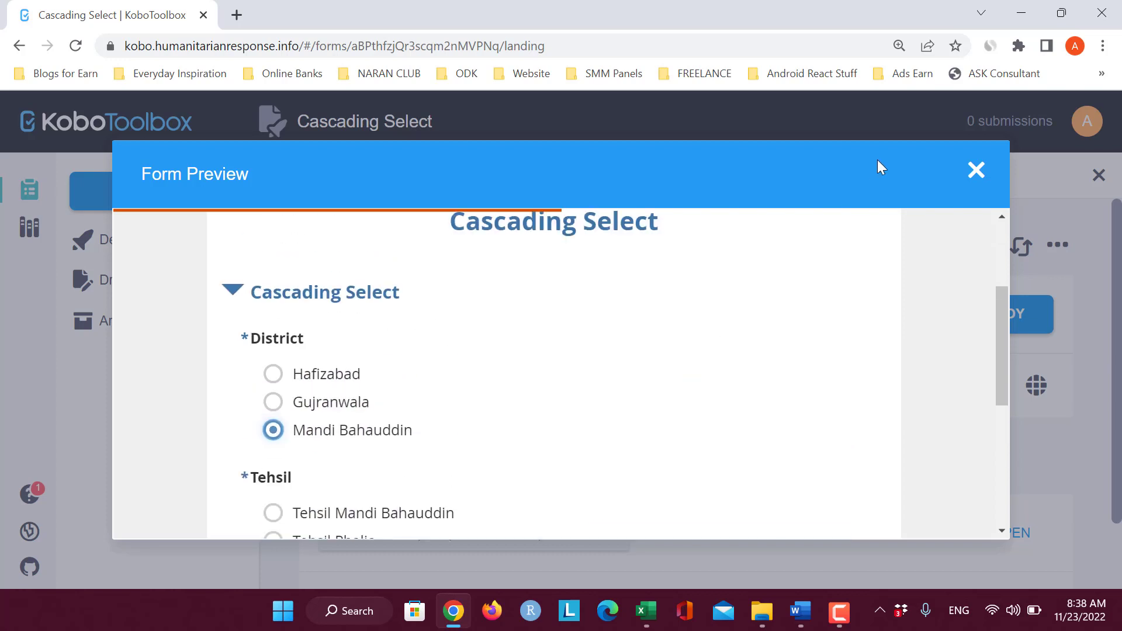
{"action": "left_click", "coordinate": [975, 173]}
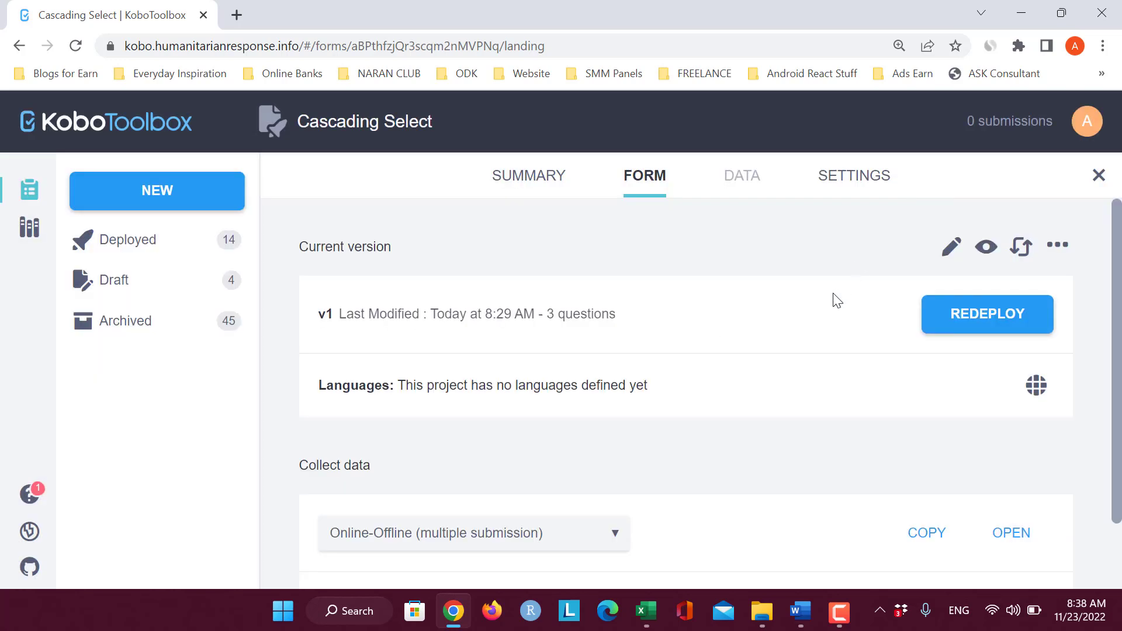
Step: Open the deployed Cascading Select form in Form Builder to view its District and Tehsil options
{"action": "left_click", "coordinate": [954, 248]}
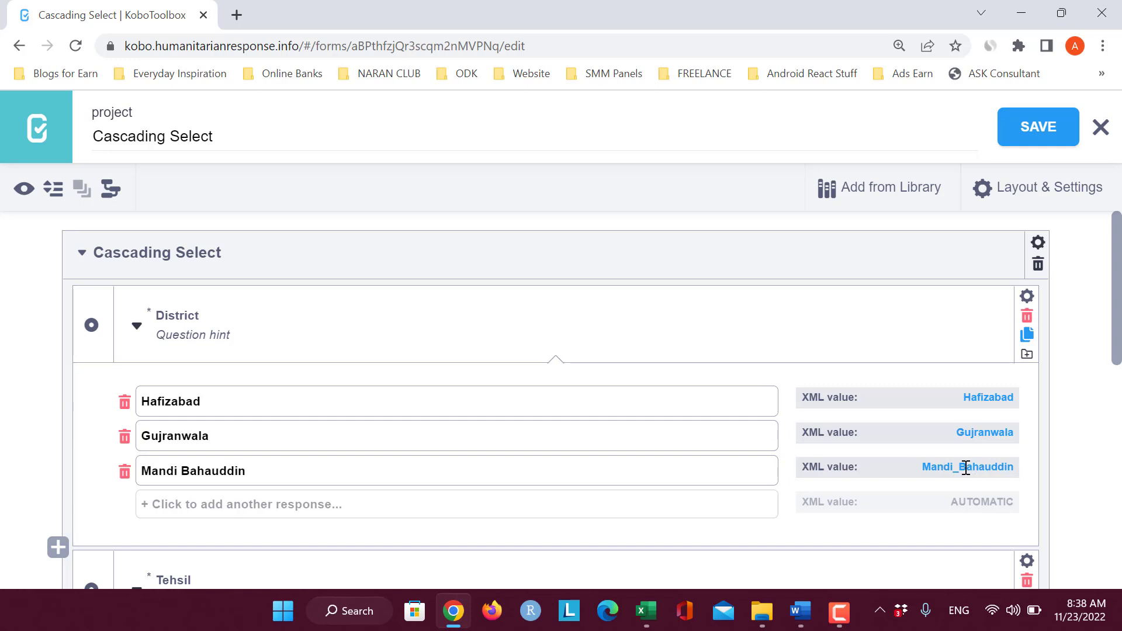
{"action": "scroll", "coordinate": [1063, 473], "scroll_direction": "down", "scroll_amount": 2}
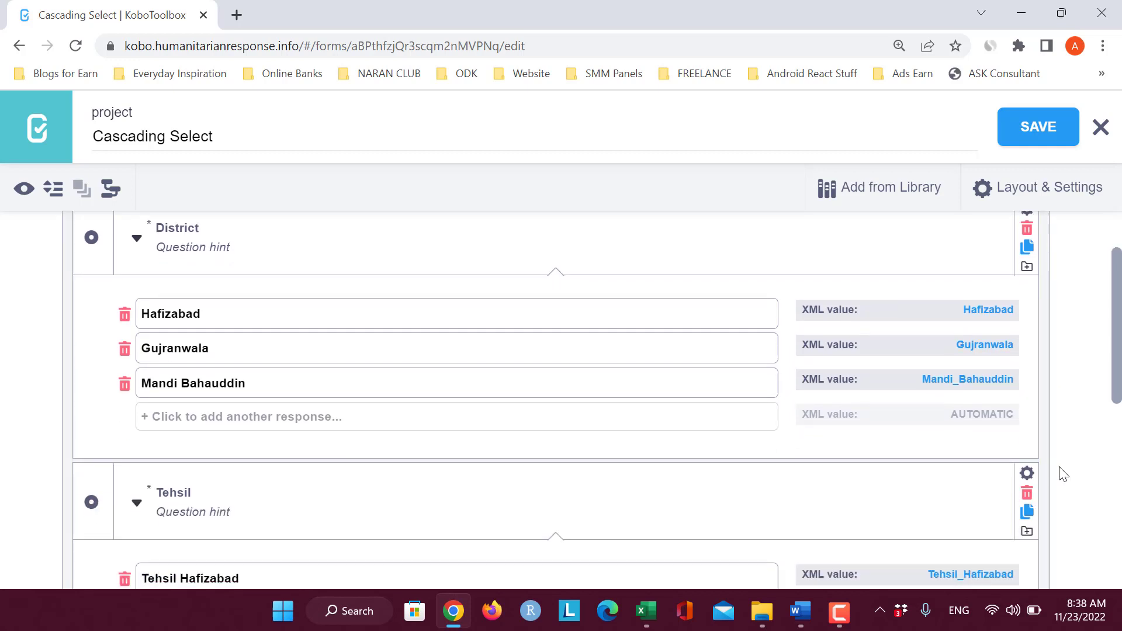
{"action": "scroll", "coordinate": [1063, 474], "scroll_direction": "down", "scroll_amount": 2}
{"action": "scroll", "coordinate": [1062, 473], "scroll_direction": "down", "scroll_amount": 2}
{"action": "scroll", "coordinate": [1063, 474], "scroll_direction": "down", "scroll_amount": 2}
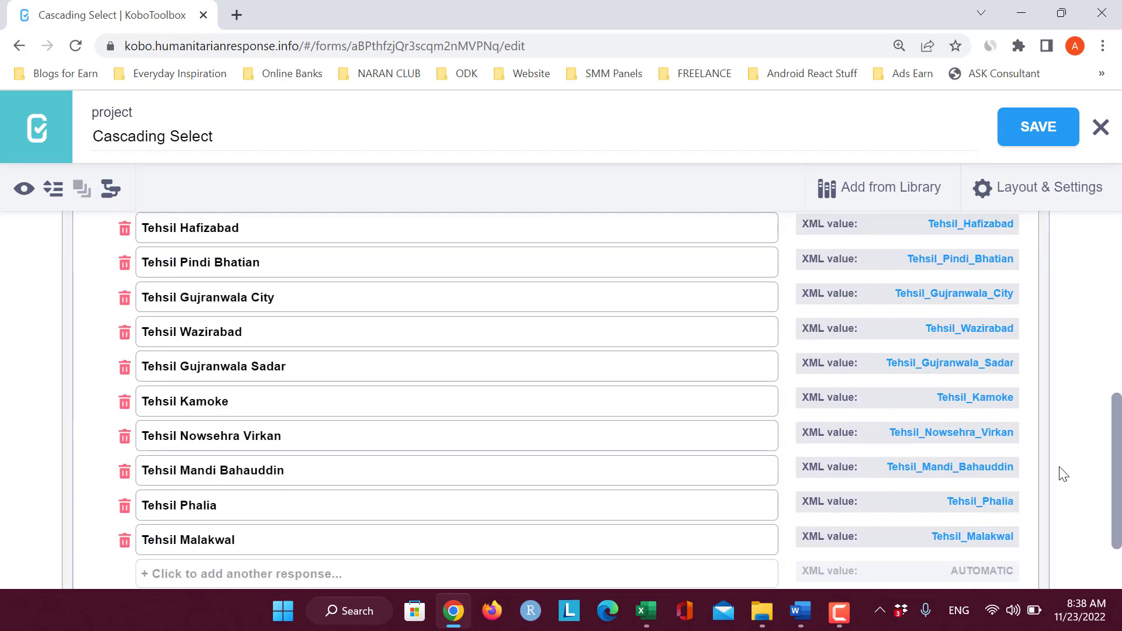
{"action": "scroll", "coordinate": [1063, 473], "scroll_direction": "down", "scroll_amount": 2}
{"action": "scroll", "coordinate": [1063, 473], "scroll_direction": "down", "scroll_amount": 1}
{"action": "scroll", "coordinate": [736, 478], "scroll_direction": "up", "scroll_amount": 4}
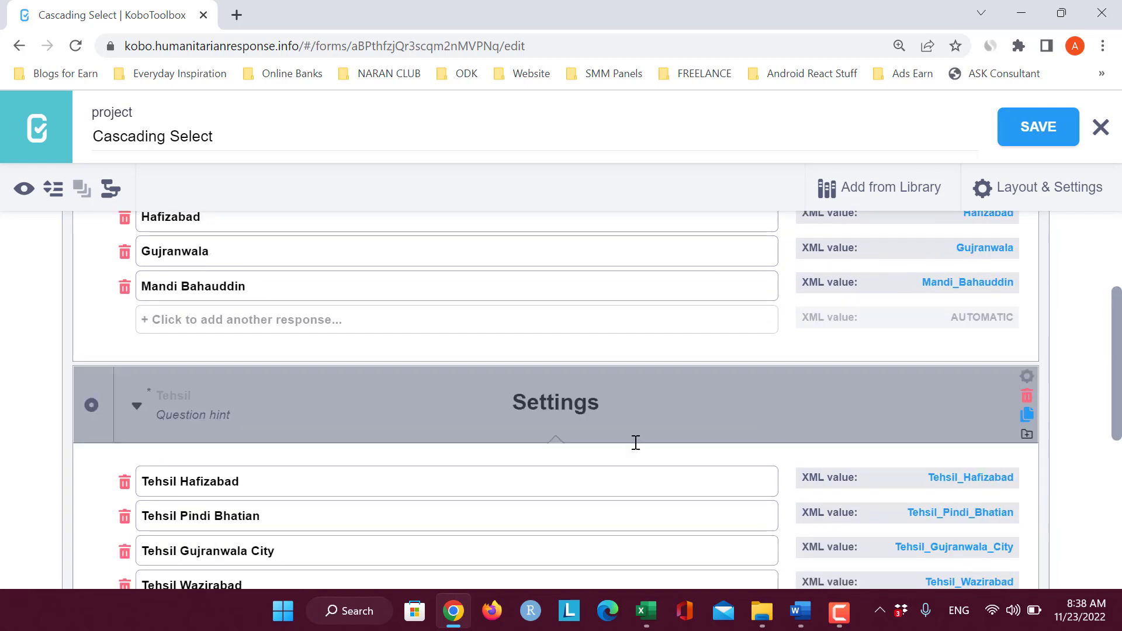
Step: Open the Tehsil question settings and highlight the choice filter staff_tehsil=${staff_district}
{"action": "left_click", "coordinate": [636, 420]}
{"action": "scroll", "coordinate": [561, 453], "scroll_direction": "down", "scroll_amount": 3}
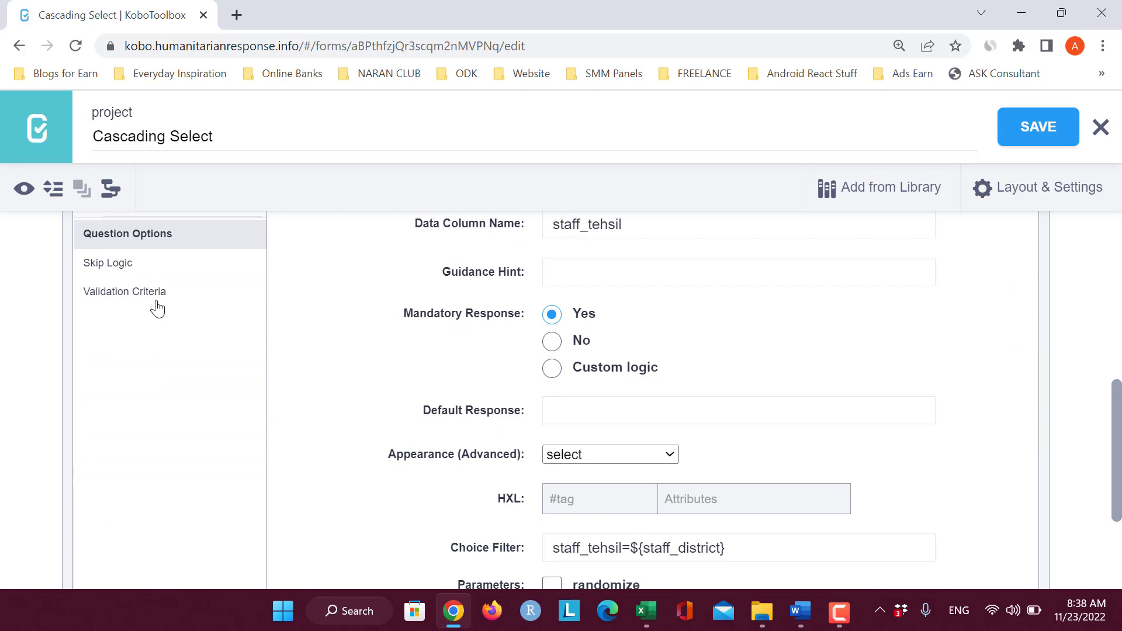
{"action": "scroll", "coordinate": [693, 387], "scroll_direction": "down", "scroll_amount": 2}
{"action": "scroll", "coordinate": [613, 394], "scroll_direction": "down", "scroll_amount": 1}
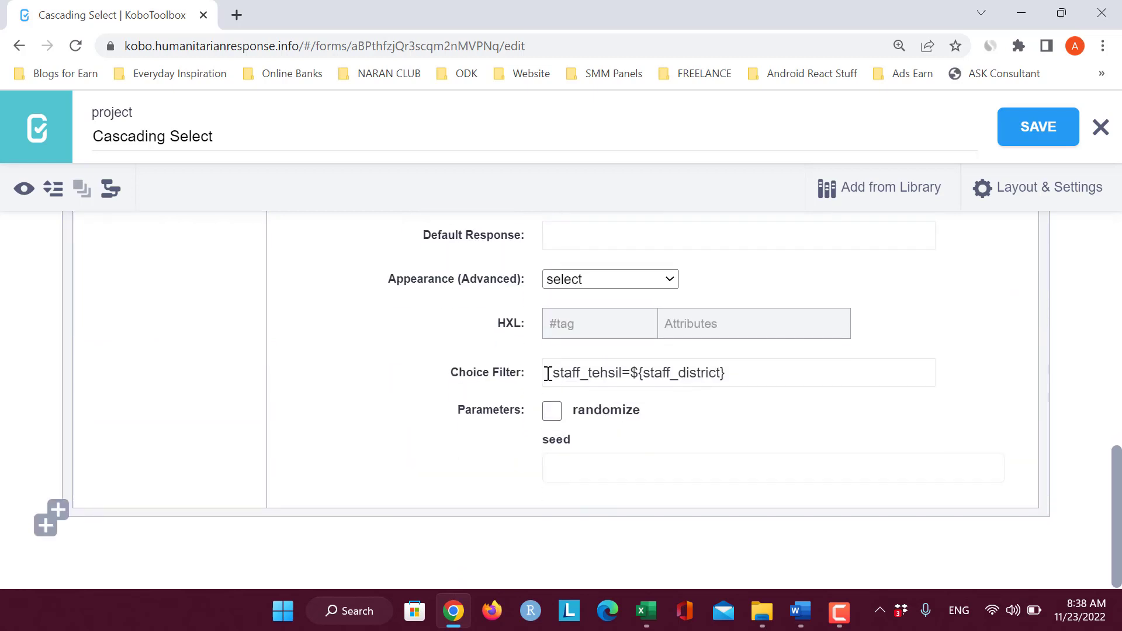
{"action": "left_click_drag", "start_coordinate": [545, 372], "coordinate": [737, 373]}
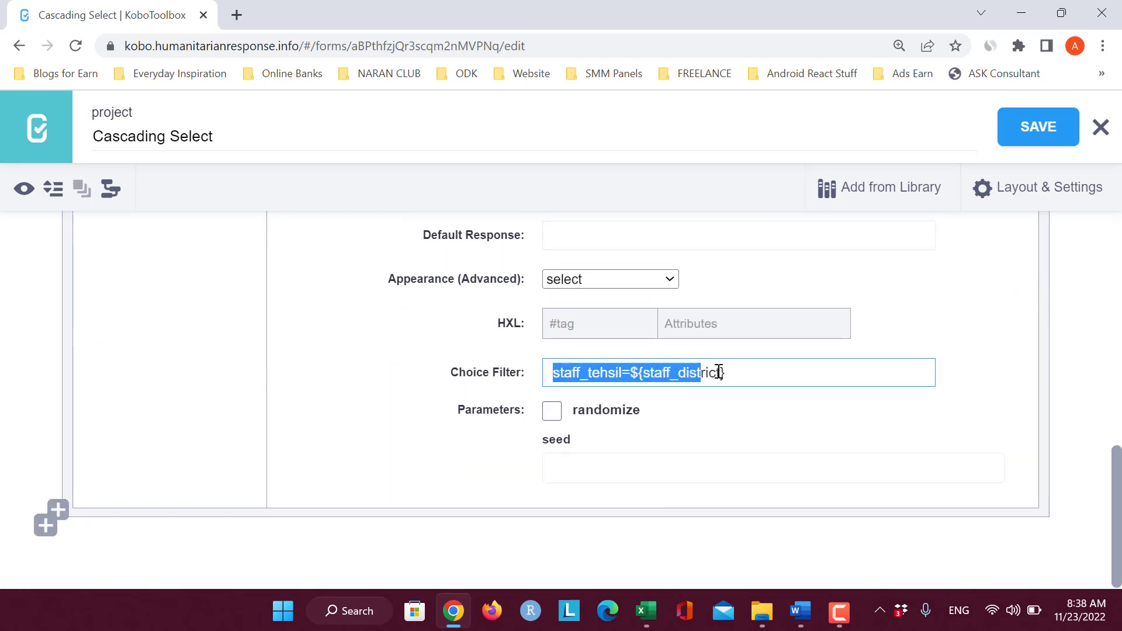
{"action": "left_click", "coordinate": [742, 373]}
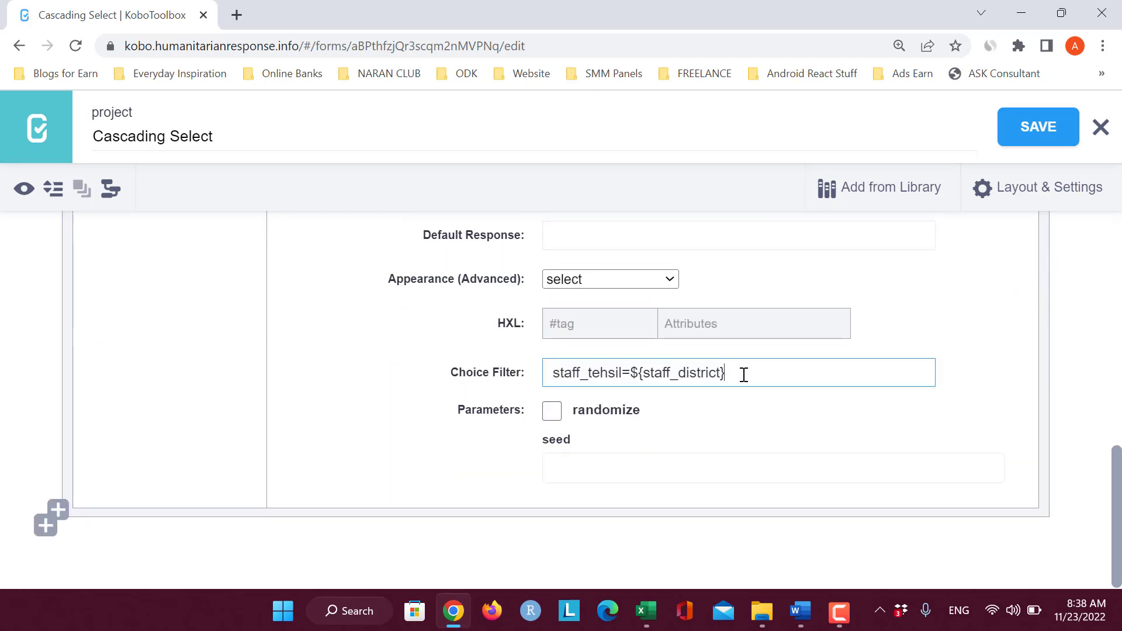
Step: Compare with Excel's choice_filter column J, highlighting staff_tehsil and ${staff_district} in the filter
{"action": "left_click", "coordinate": [643, 611]}
{"action": "left_click", "coordinate": [903, 264]}
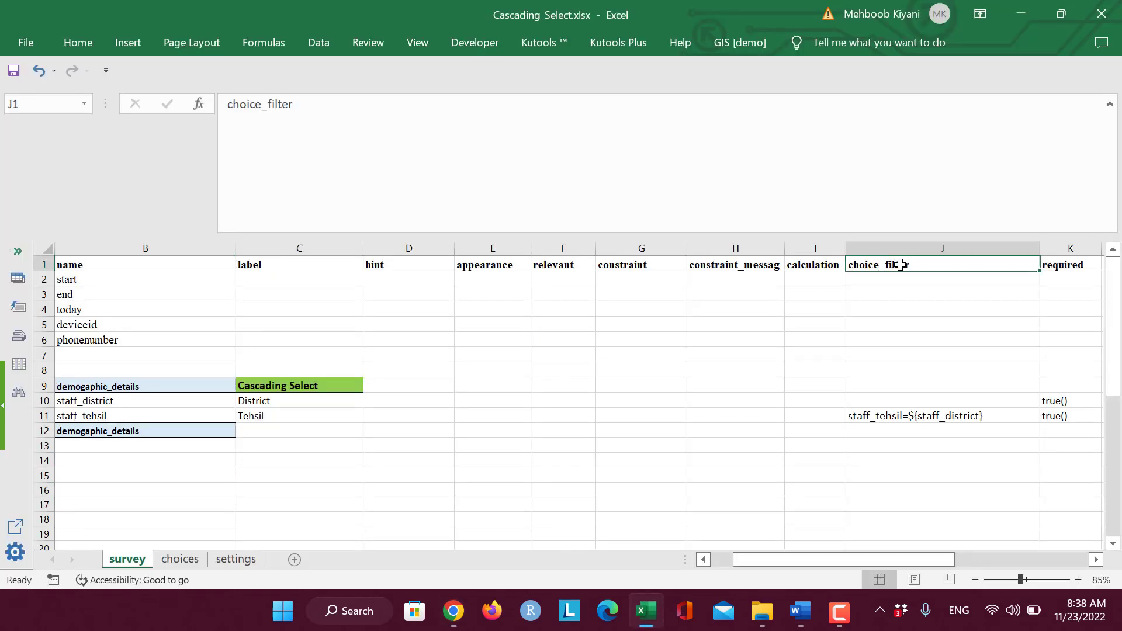
{"action": "left_click", "coordinate": [646, 612]}
{"action": "left_click", "coordinate": [529, 375]}
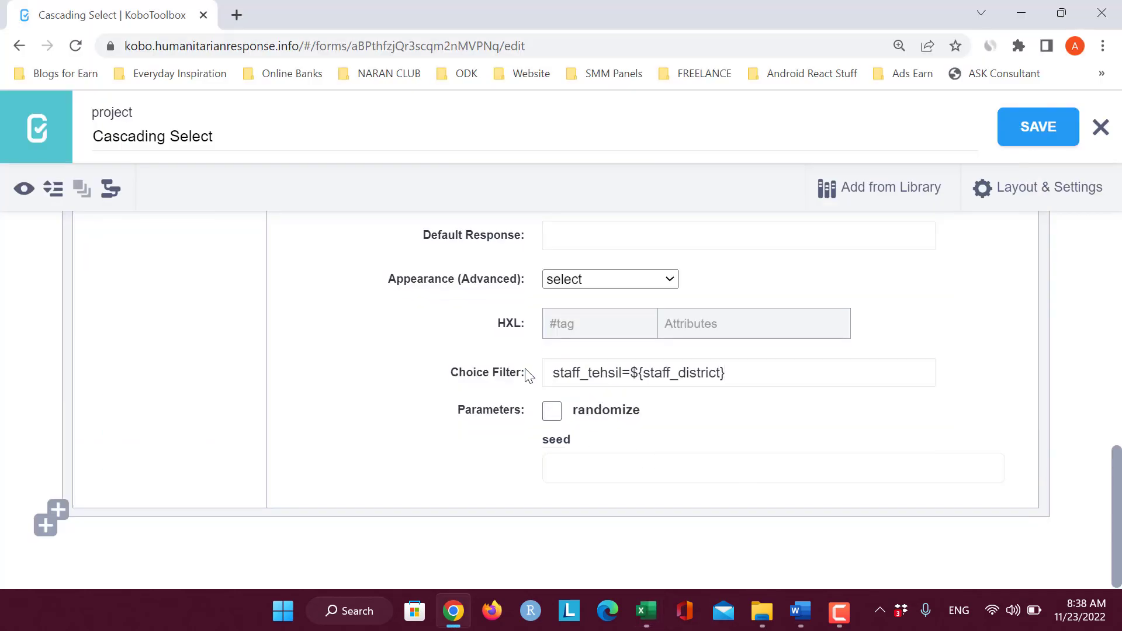
{"action": "left_click_drag", "start_coordinate": [550, 373], "coordinate": [622, 370]}
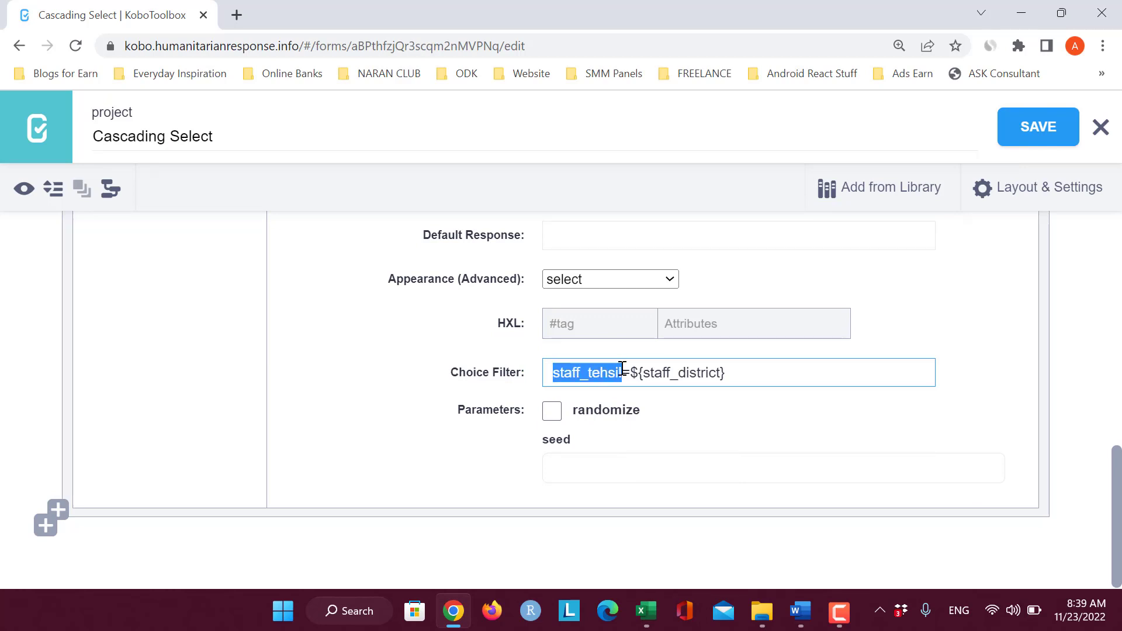
{"action": "left_click_drag", "start_coordinate": [639, 372], "coordinate": [719, 378]}
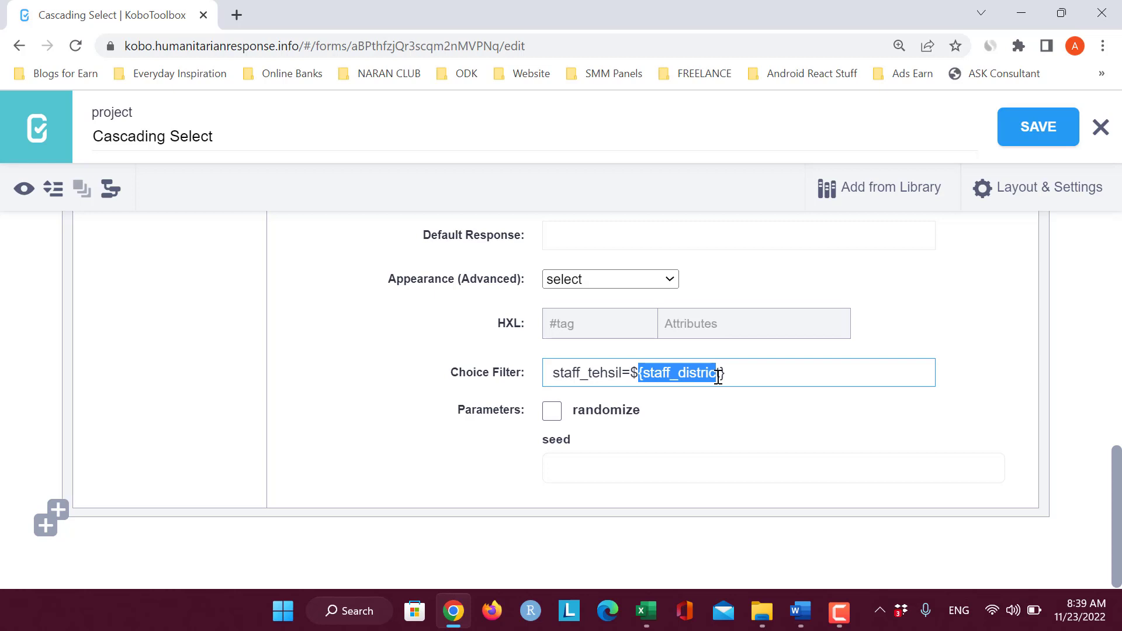
{"action": "left_click", "coordinate": [754, 381]}
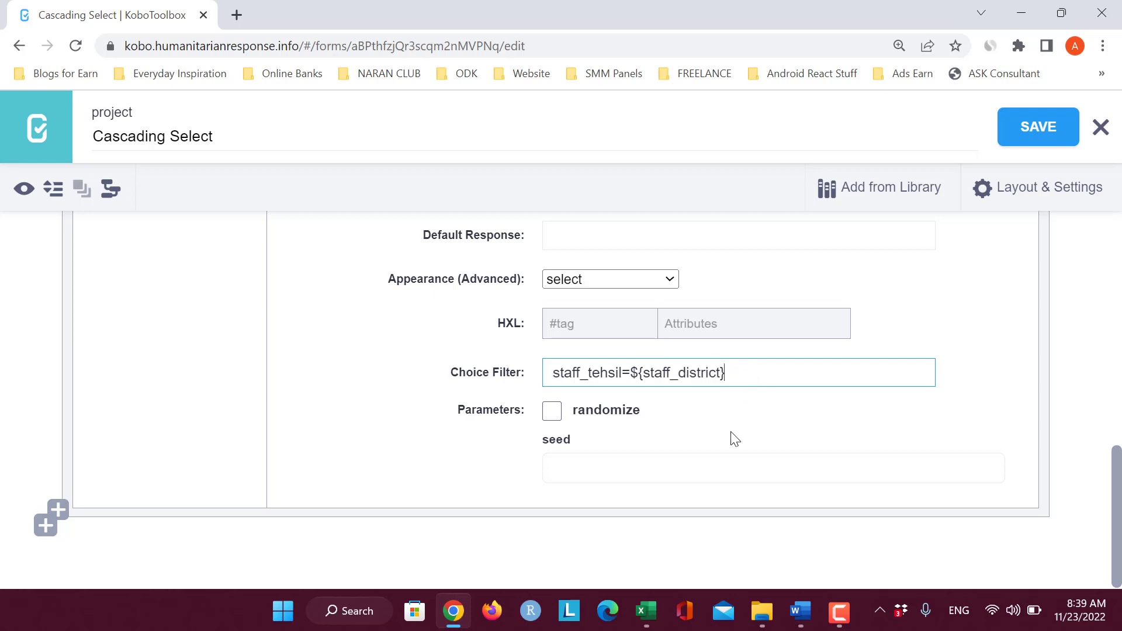
{"action": "scroll", "coordinate": [735, 439], "scroll_direction": "up", "scroll_amount": 2}
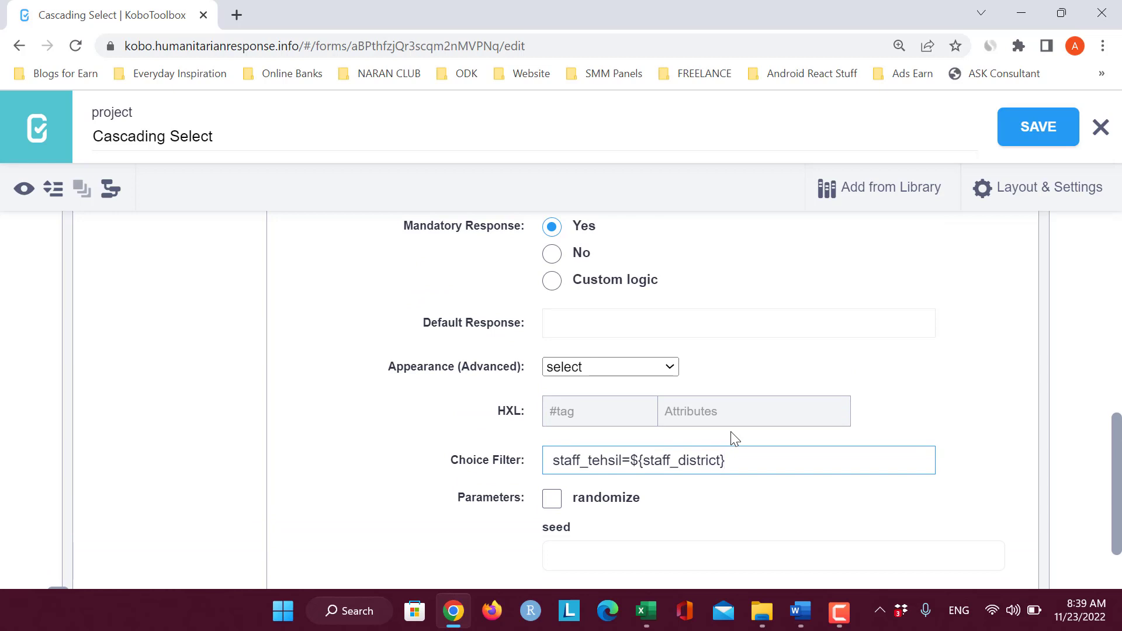
{"action": "scroll", "coordinate": [734, 439], "scroll_direction": "up", "scroll_amount": 3}
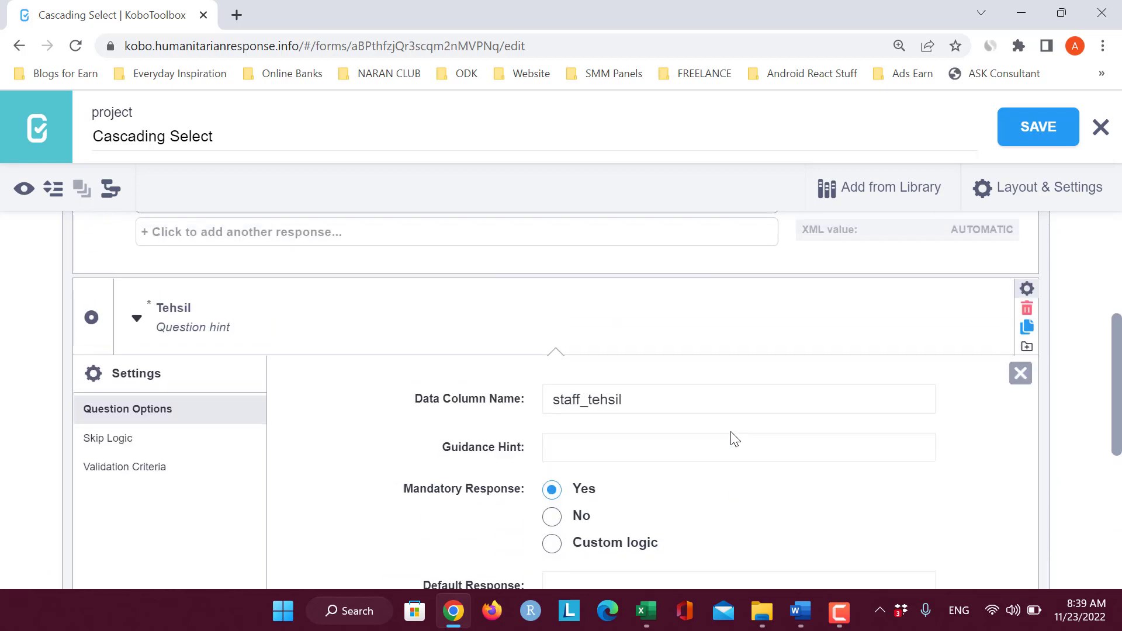